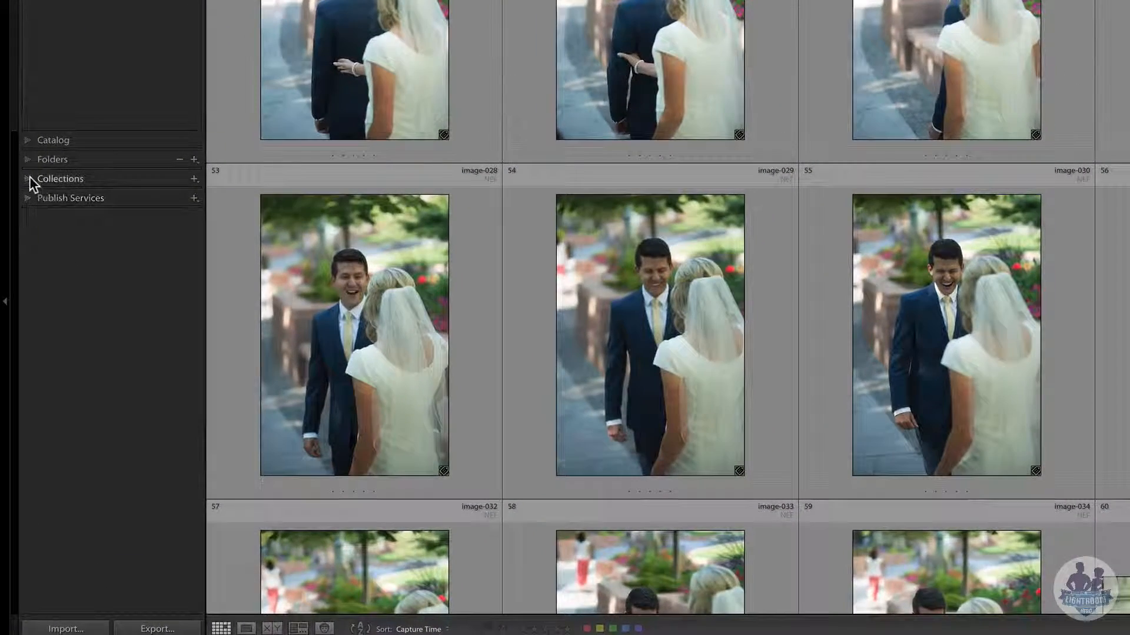
- Expand the Collections panel and bring up the + menu of new-collection options
left_click(21, 194)
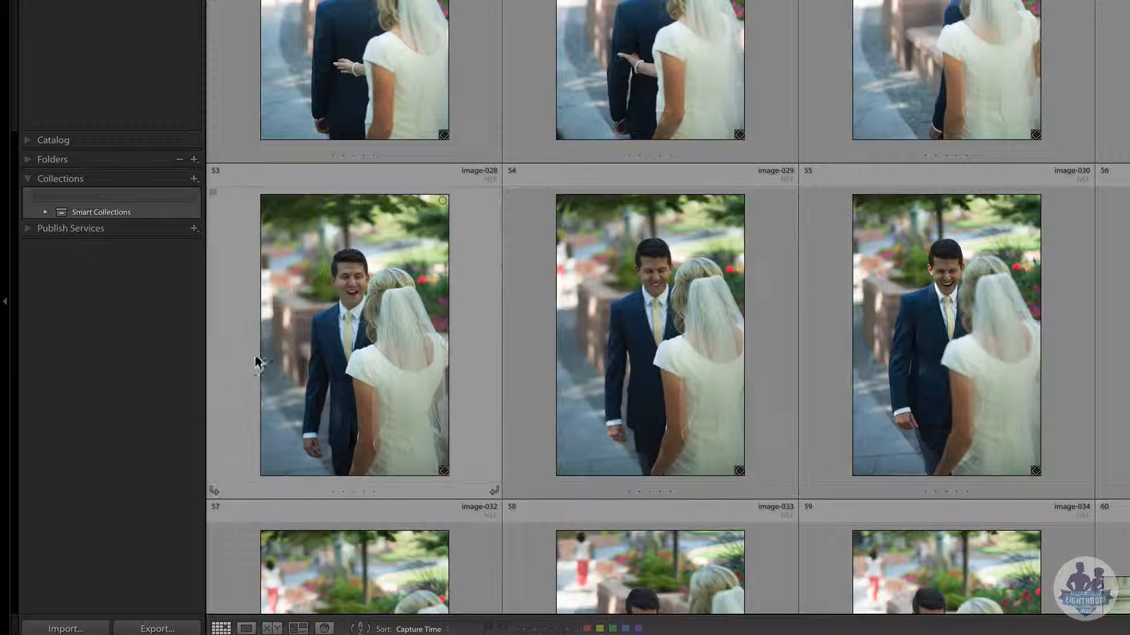
left_click(194, 178)
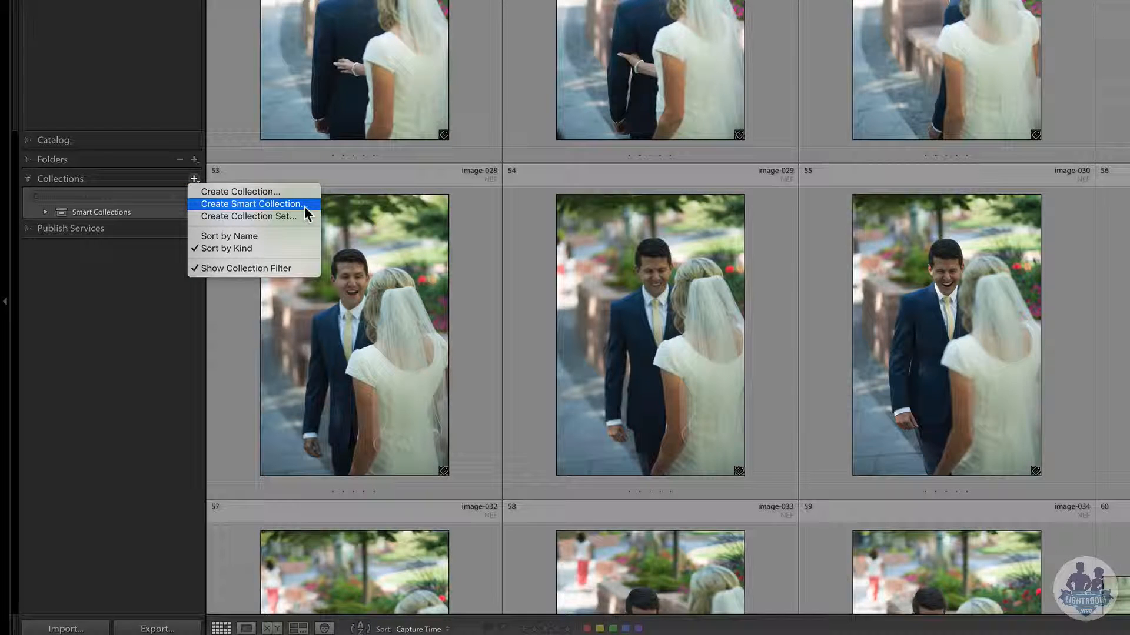
- Expand Smart Collections and browse the 13 photos in the Five Stars smart collection
left_click(81, 286)
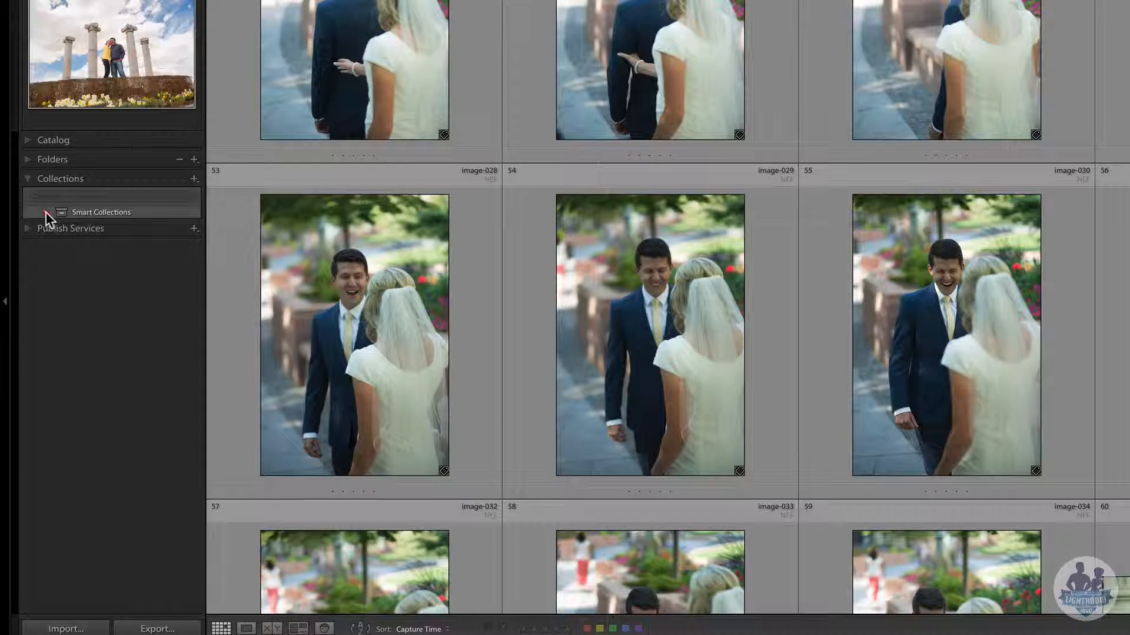
left_click(45, 211)
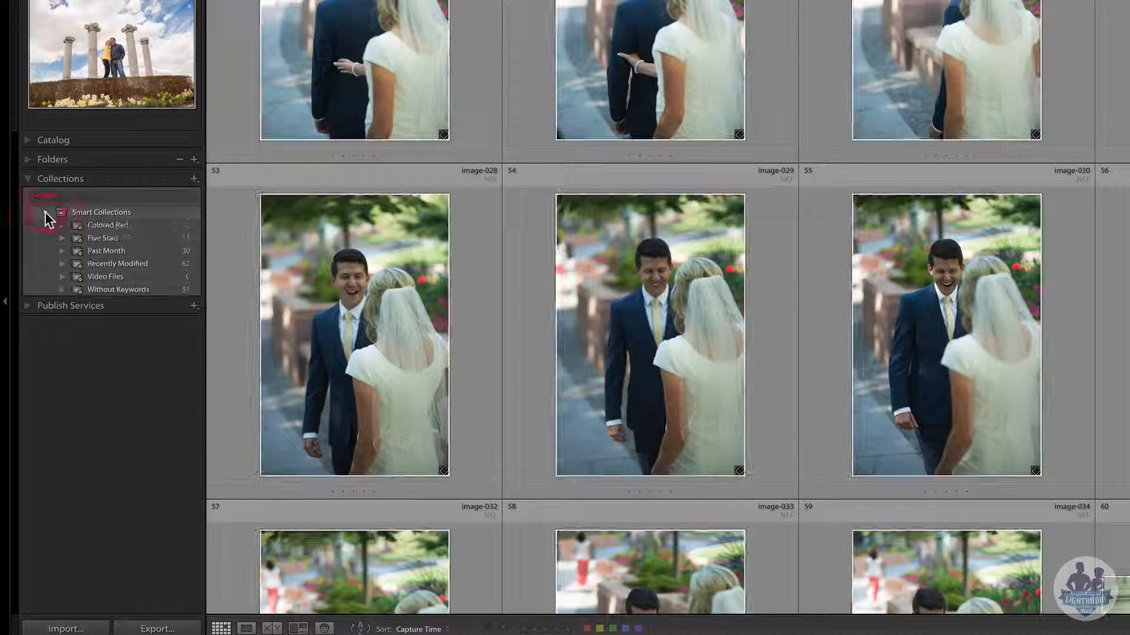
left_click(104, 237)
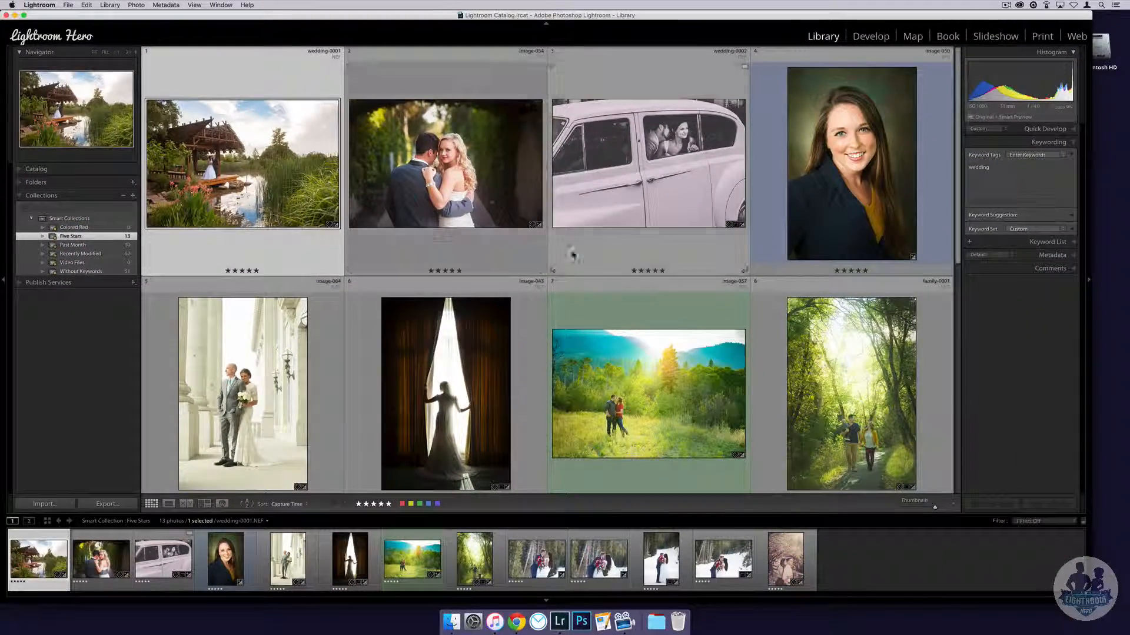
scroll(573, 274, "down", 2)
scroll(574, 274, "down", 6)
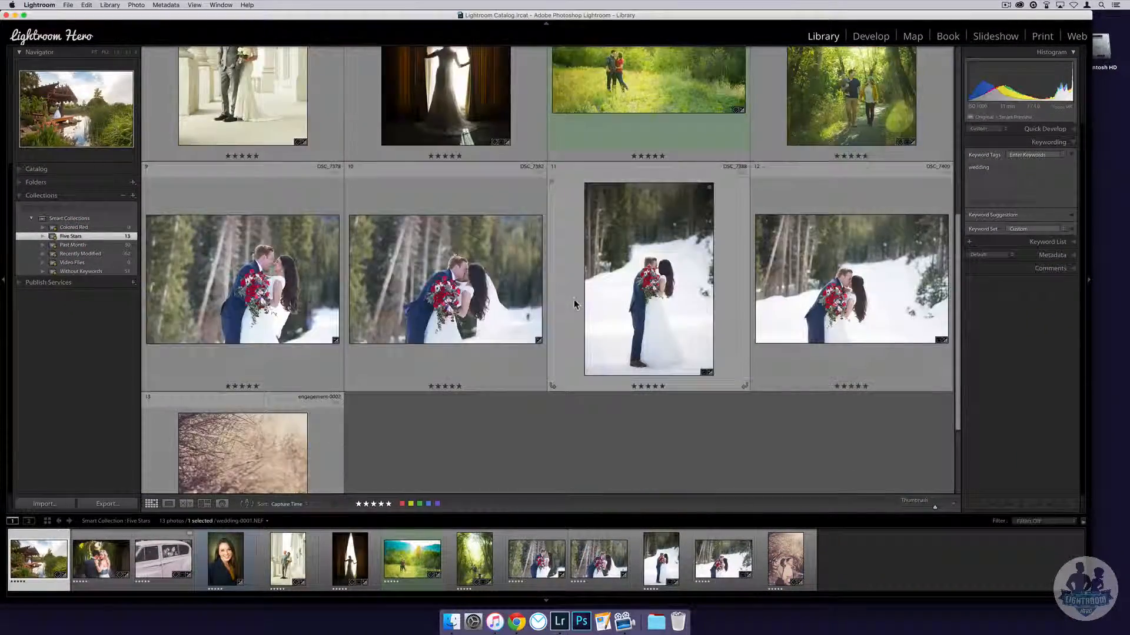
scroll(436, 298, "up", 3)
scroll(229, 313, "up", 5)
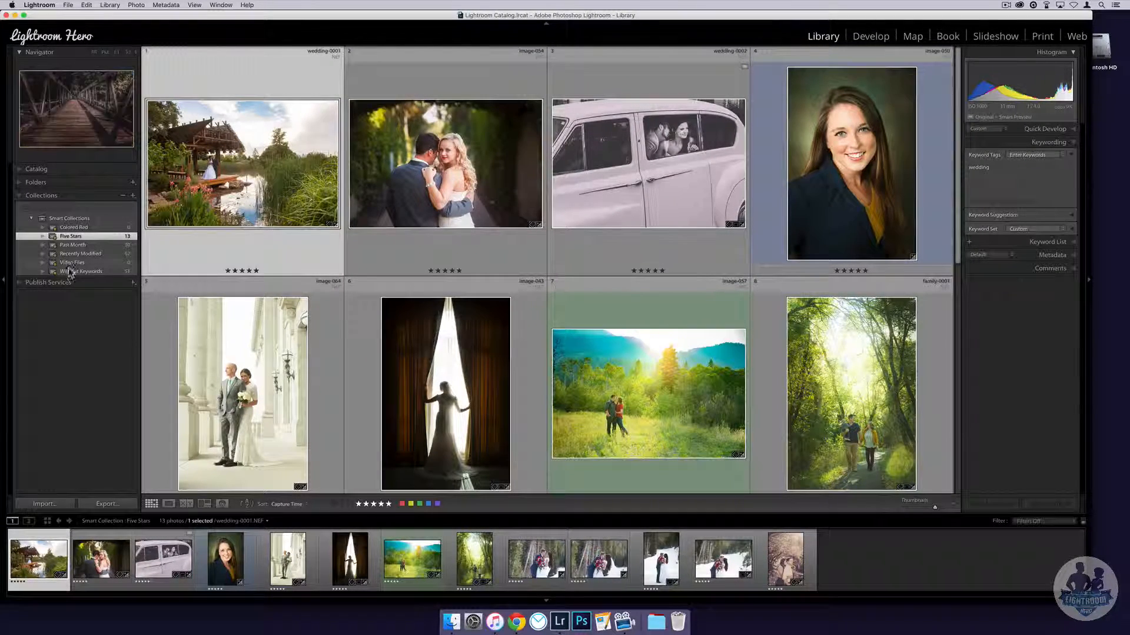
- Create a top-level collection set named 'My Best Images', not inside any other set
left_click(30, 218)
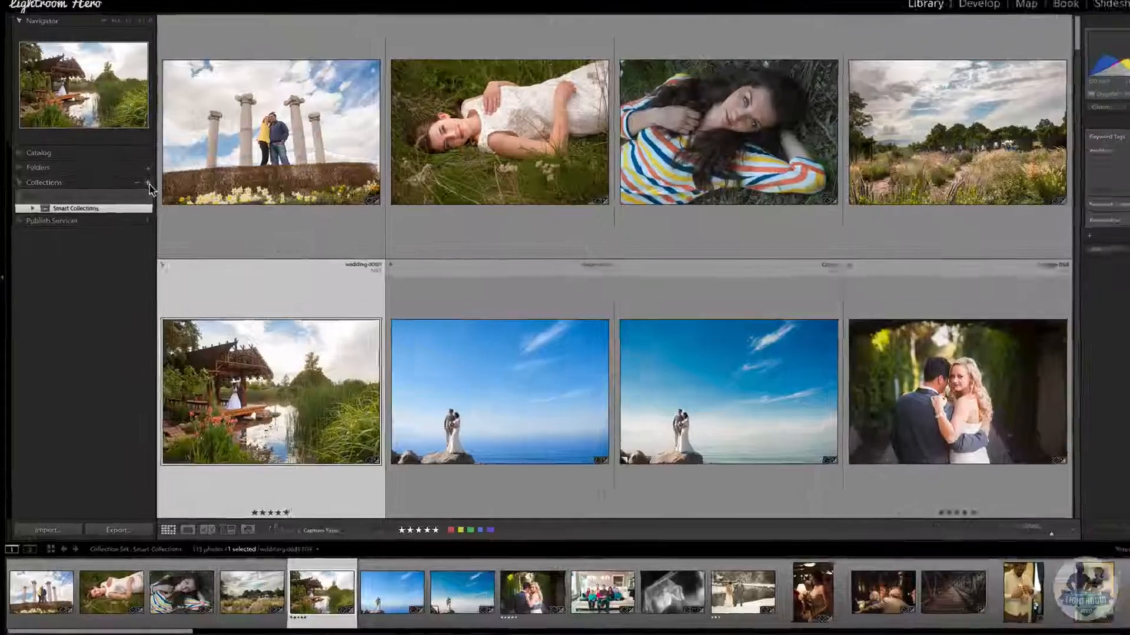
left_click(148, 183)
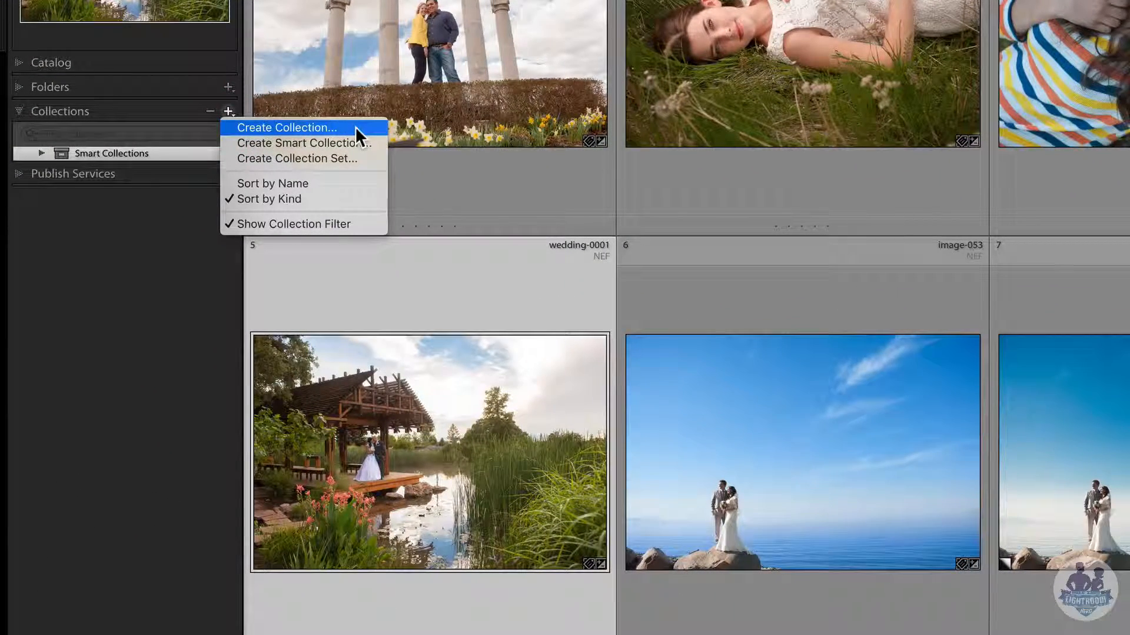
left_click(355, 158)
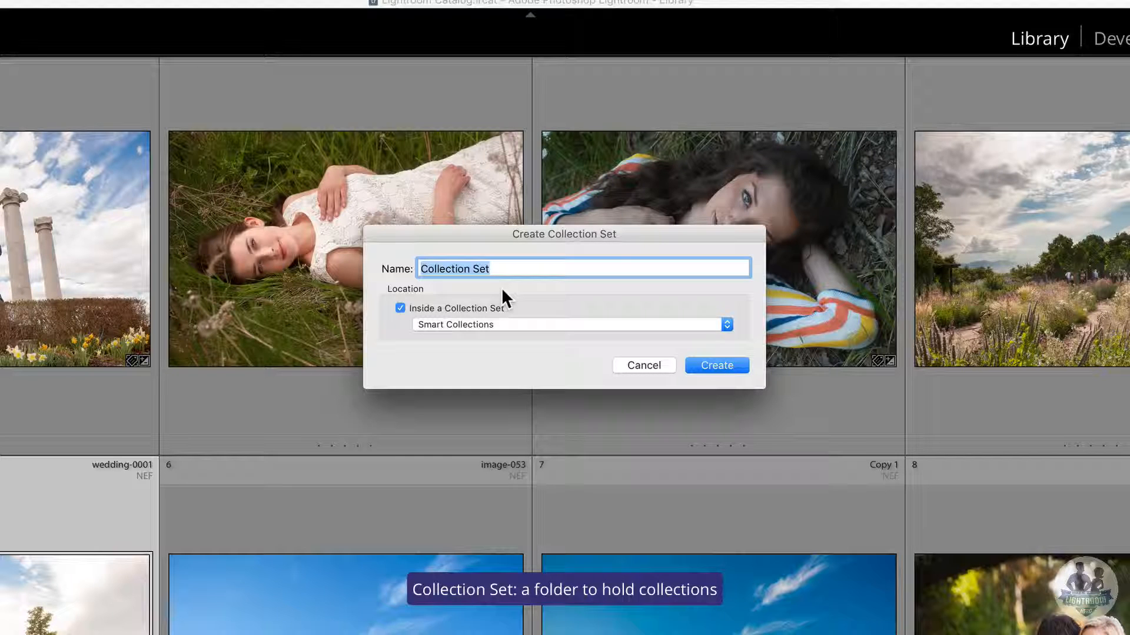
type("My Best")
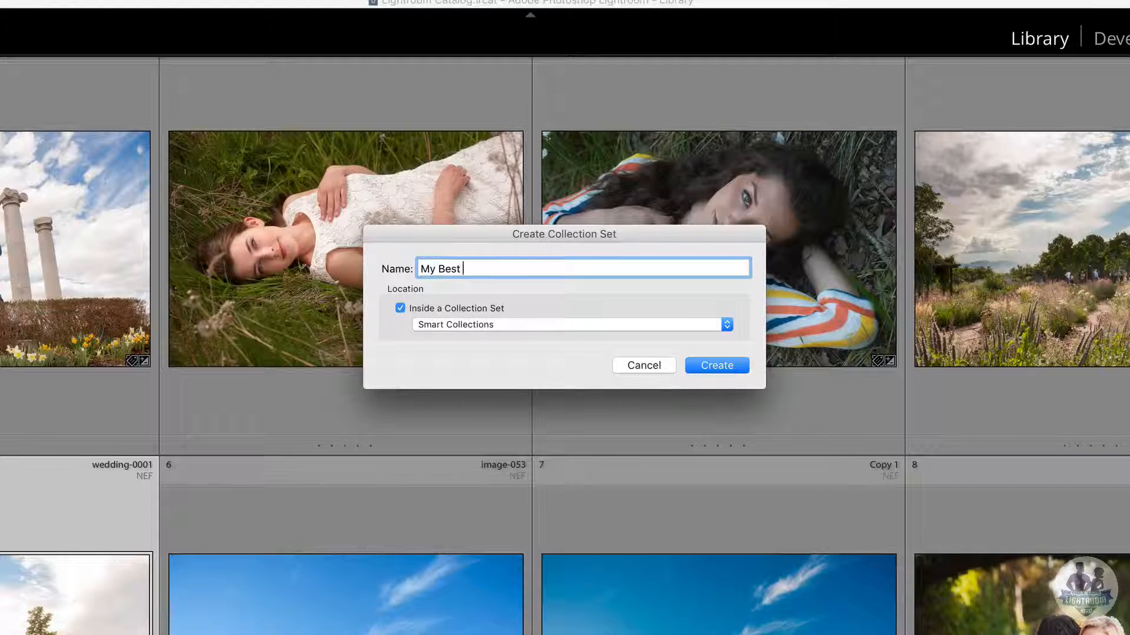
type(" Images")
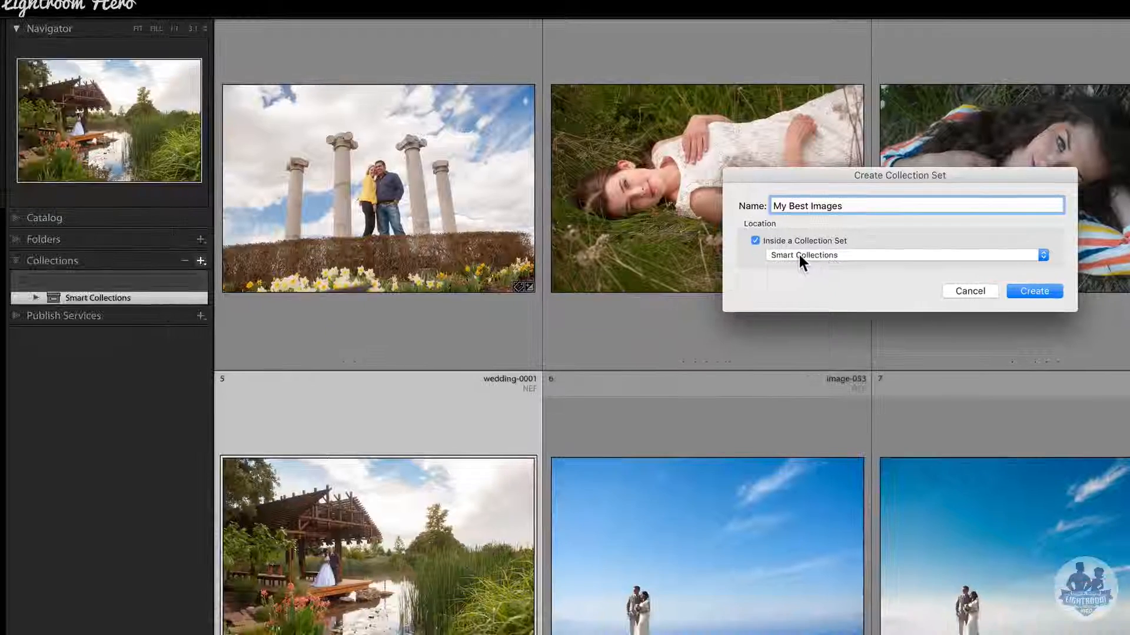
left_click(846, 255)
left_click(850, 253)
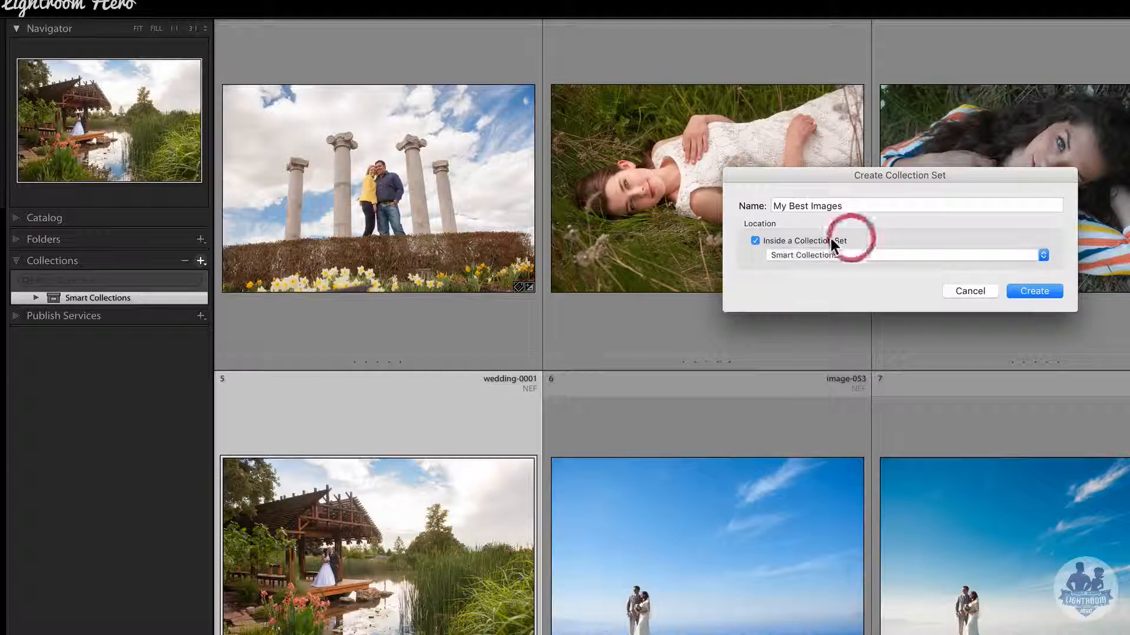
left_click(830, 240)
left_click(1031, 295)
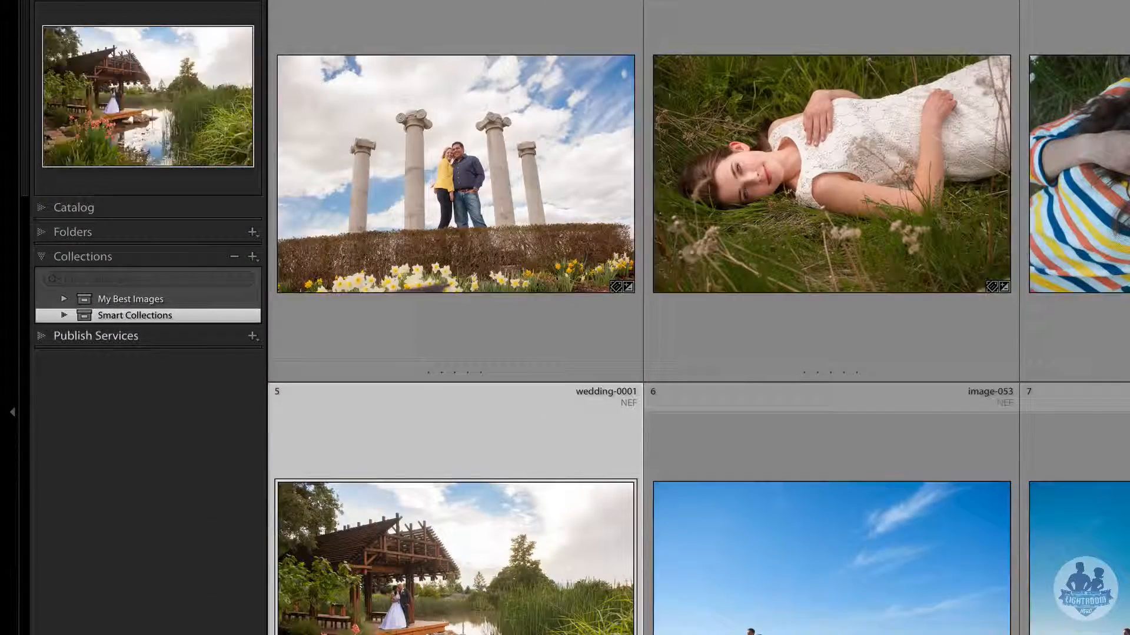
- Create target collection 'My best wedding images' inside My Best Images, including the selected photo
left_click(252, 257)
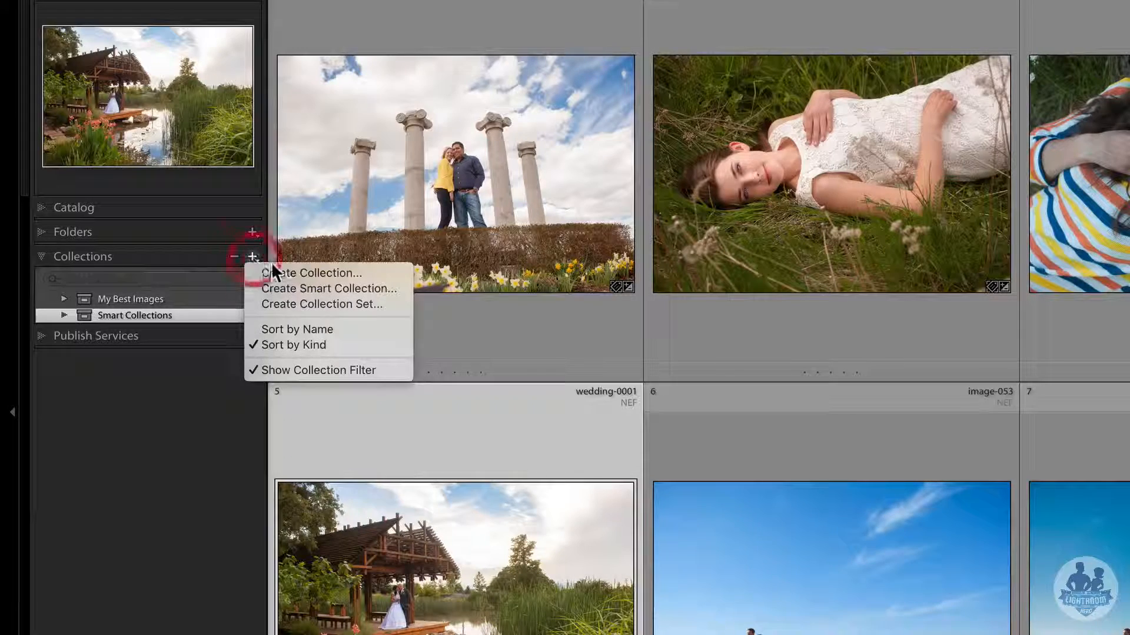
left_click(306, 270)
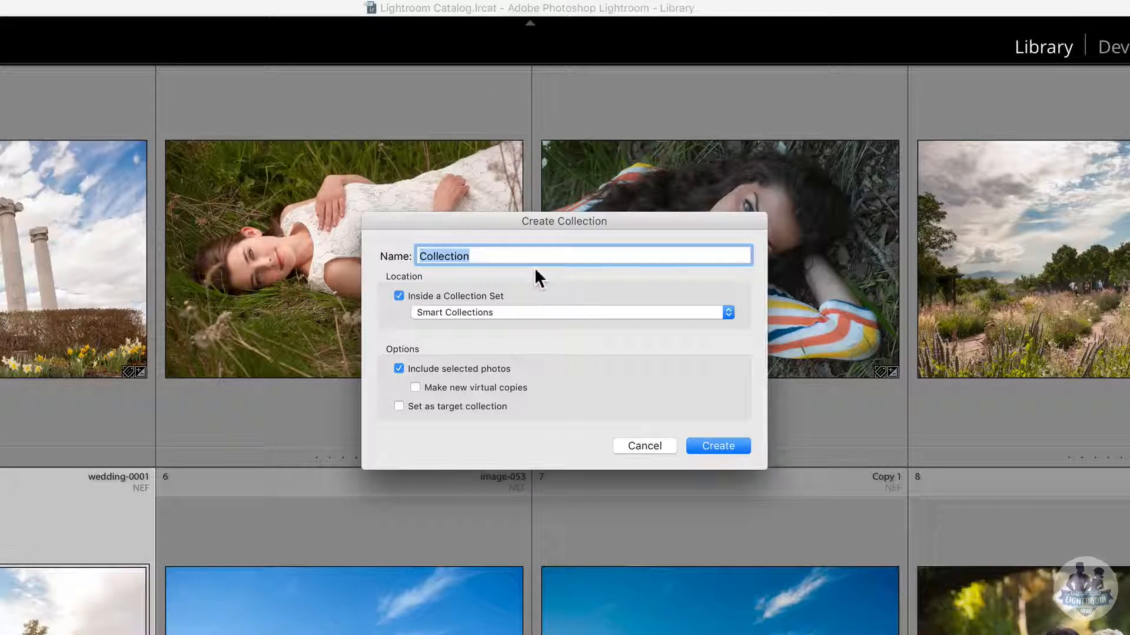
type("MY ")
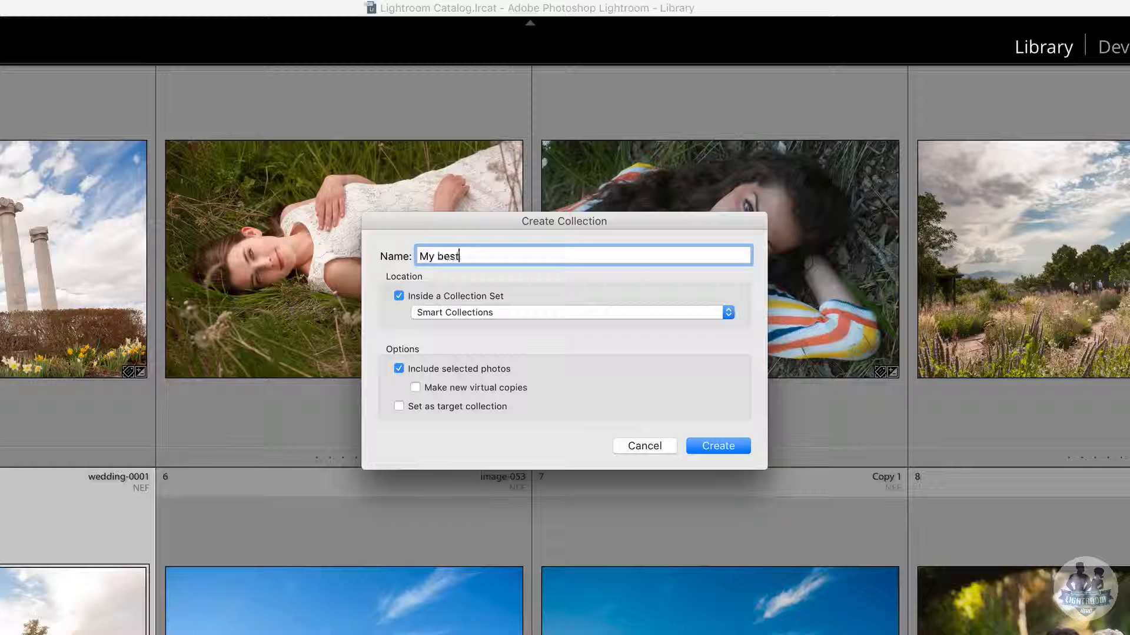
type("best weddign")
key("BackSpace")
key("BackSpace")
key("BackSpace")
type("ing images")
left_click(510, 311)
left_click(512, 305)
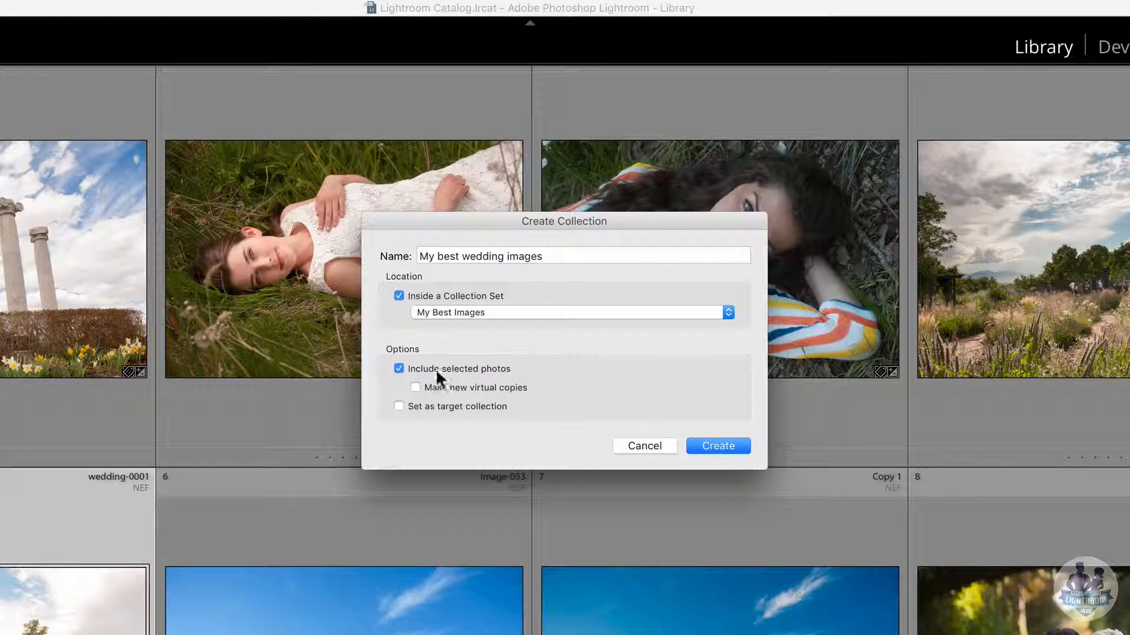
left_click(398, 369)
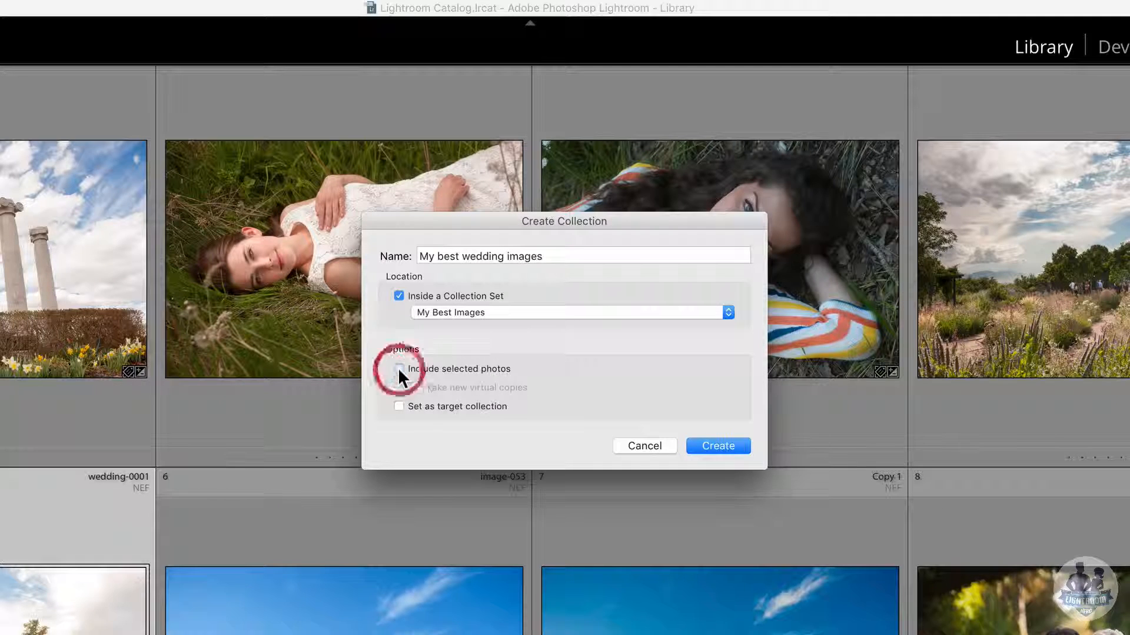
left_click(399, 369)
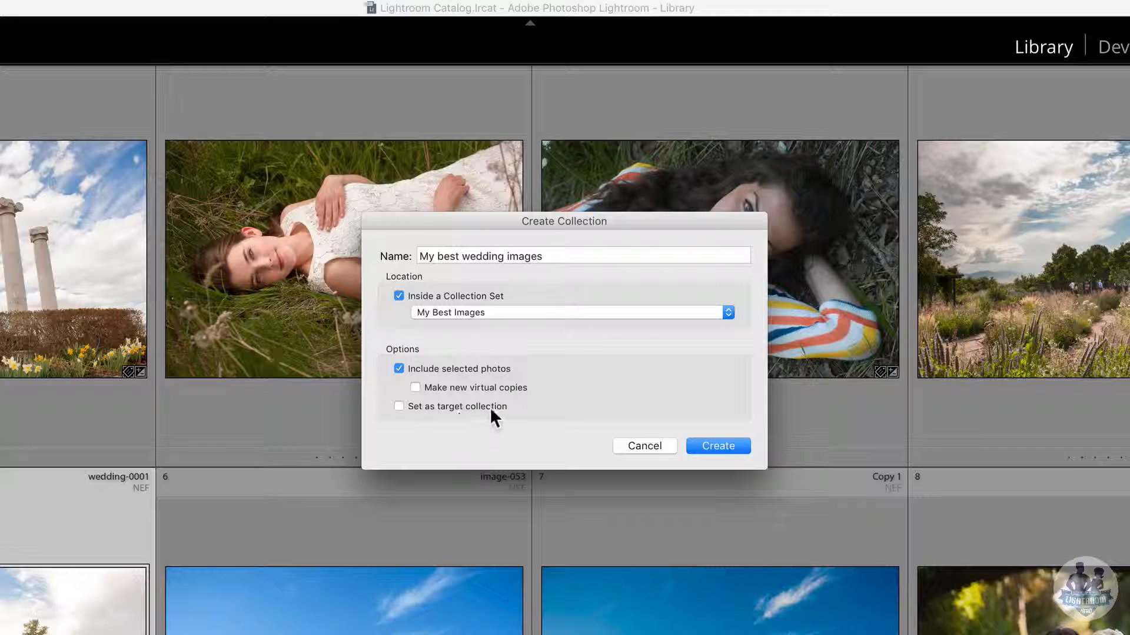
left_click(398, 407)
left_click(706, 445)
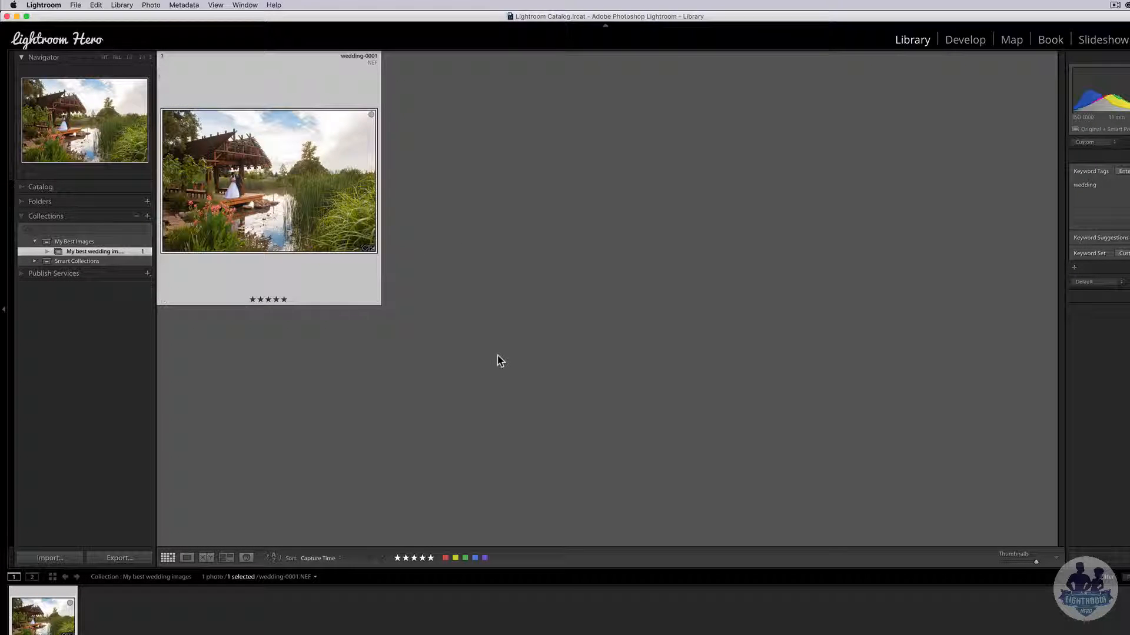
- Remove wedding-0001 from My best wedding images, then show all 115 catalog photographs
left_click(486, 290)
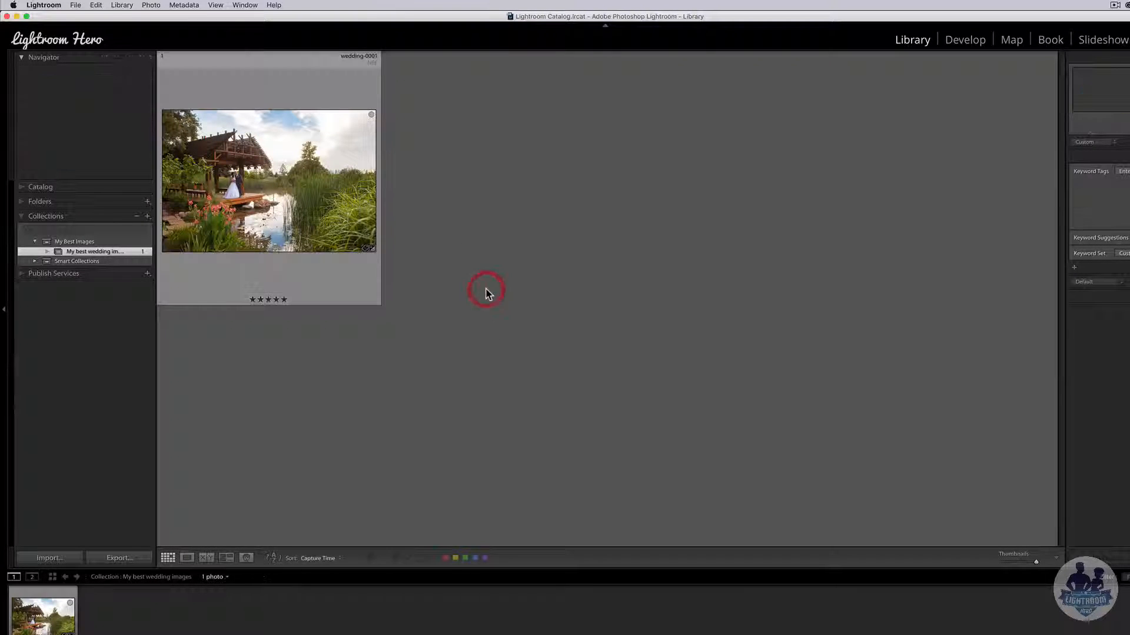
left_click(293, 236)
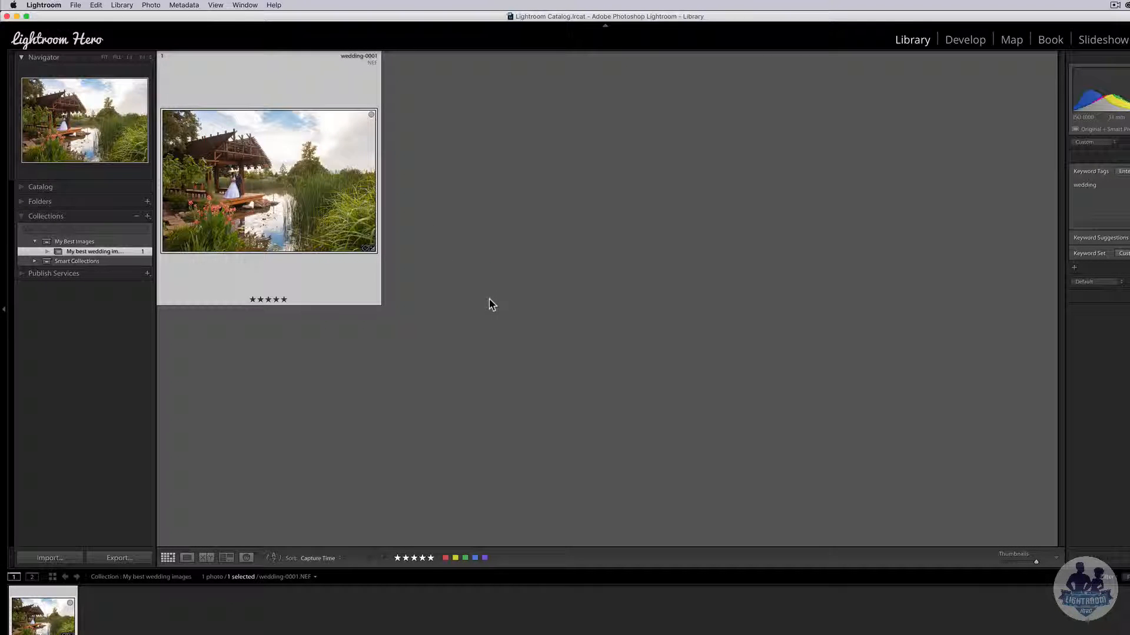
key("Delete")
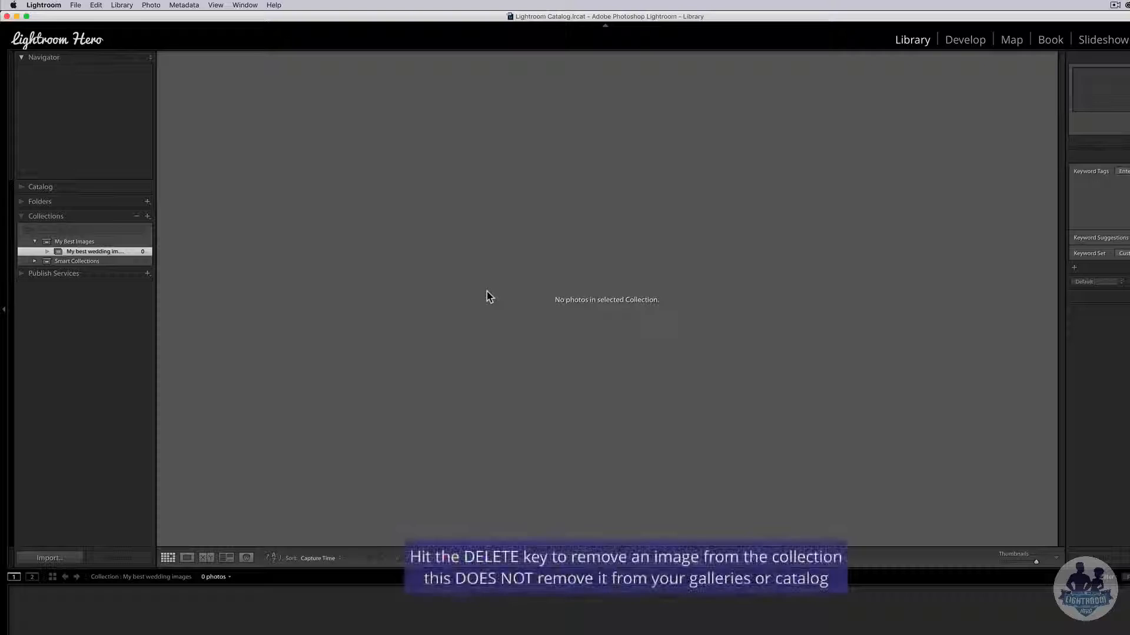
left_click(20, 188)
left_click(69, 200)
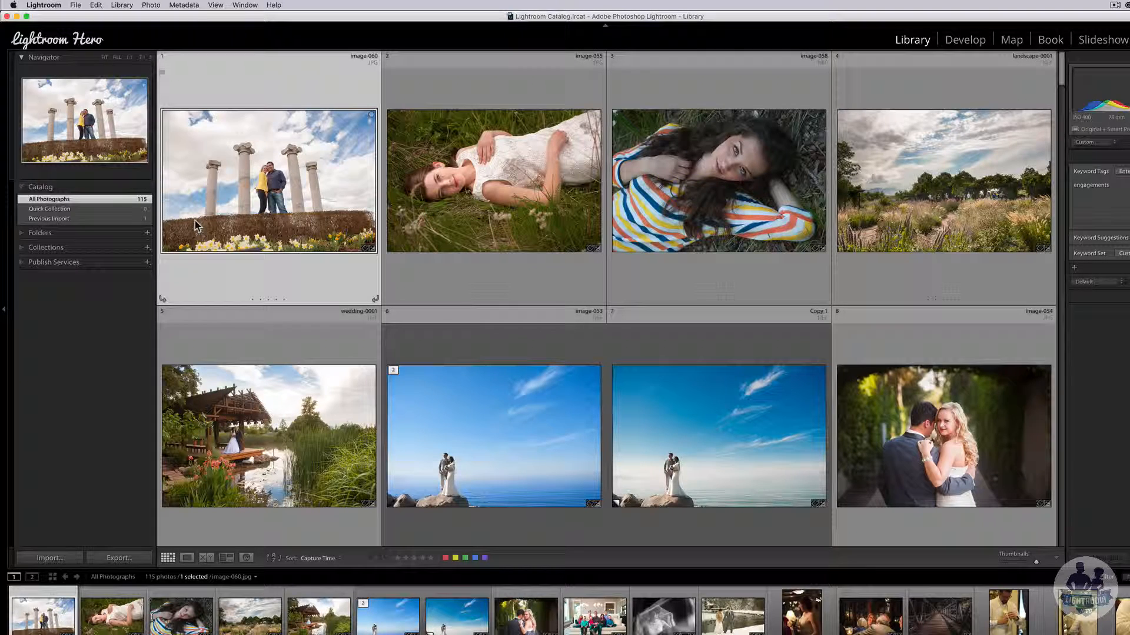
- Drag six photos (landscape-0001, wedding-0001, image-054, -061, -038, -035) into My best wedding images
left_click(17, 248)
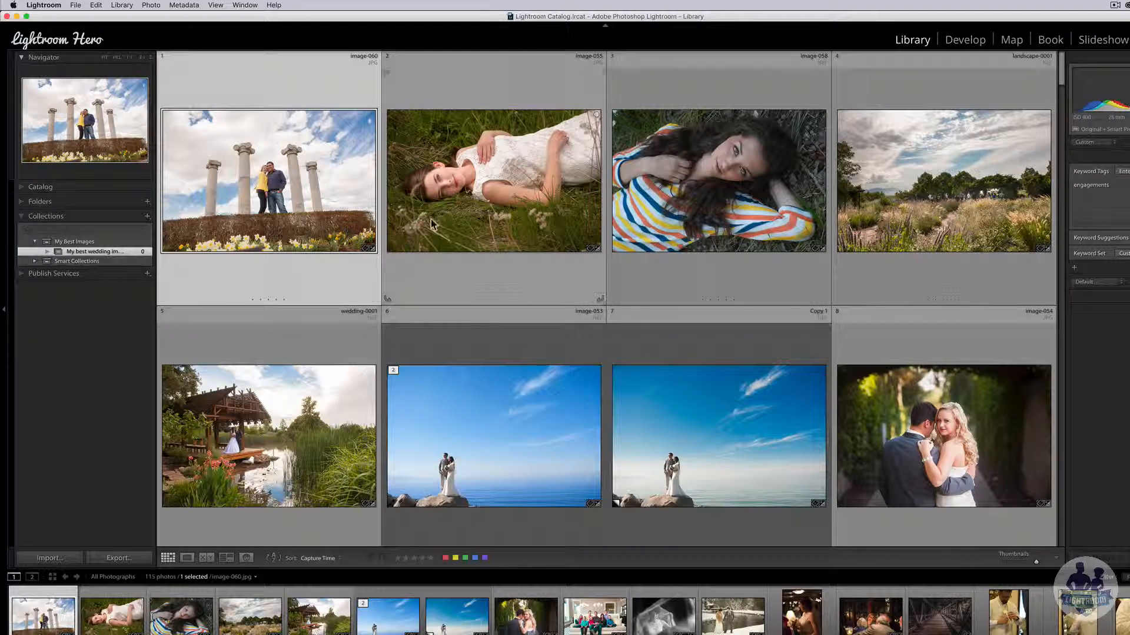
scroll(607, 256, "down", 3)
scroll(688, 270, "up", 3)
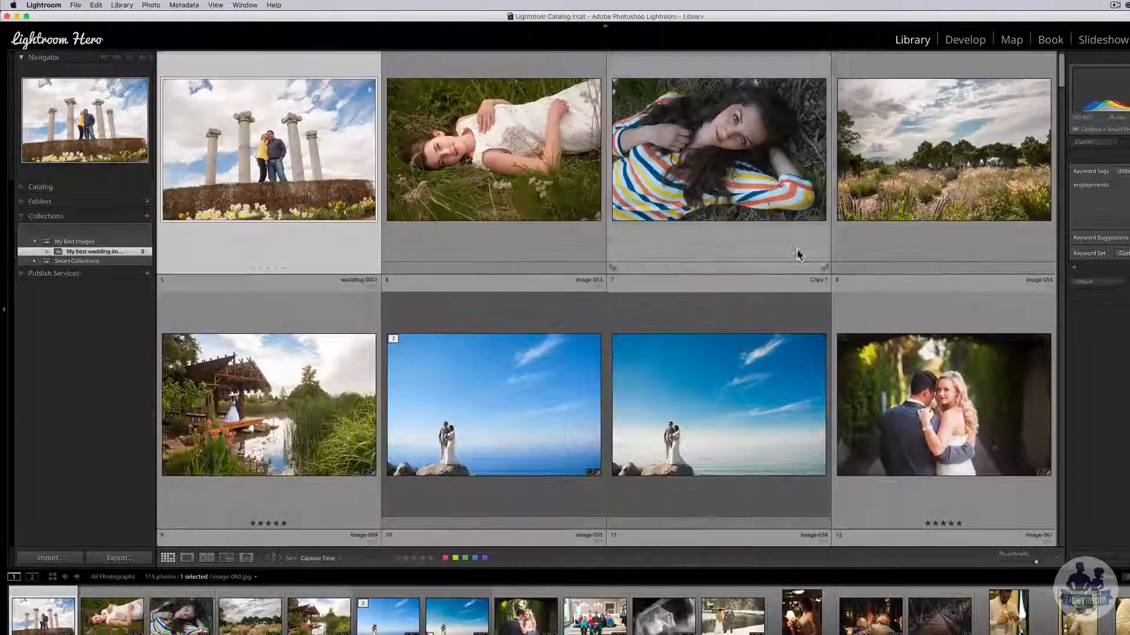
left_click(952, 152)
left_click(299, 317, "super")
scroll(730, 300, "down", 3)
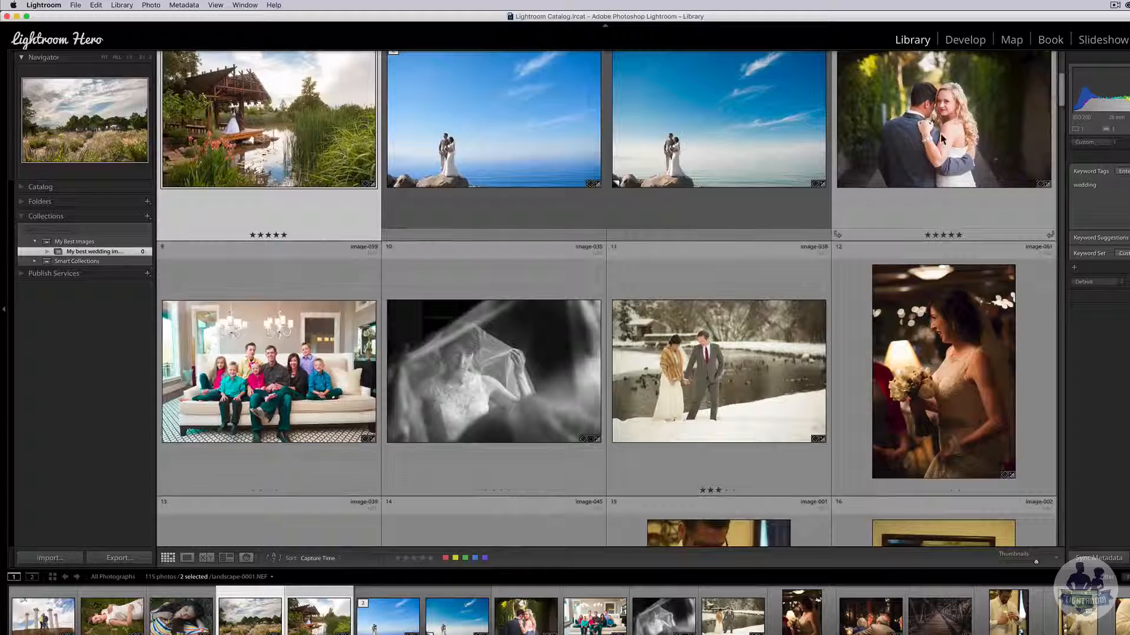
left_click(940, 133, "super")
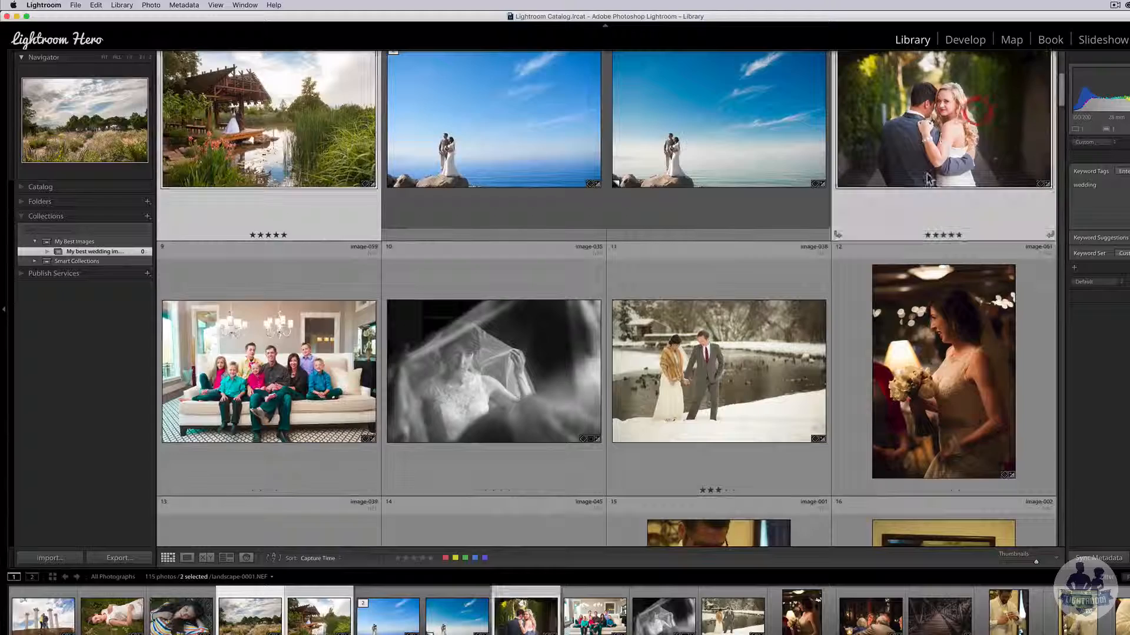
scroll(918, 198, "down", 3)
left_click(918, 199, "super")
left_click(723, 213, "super")
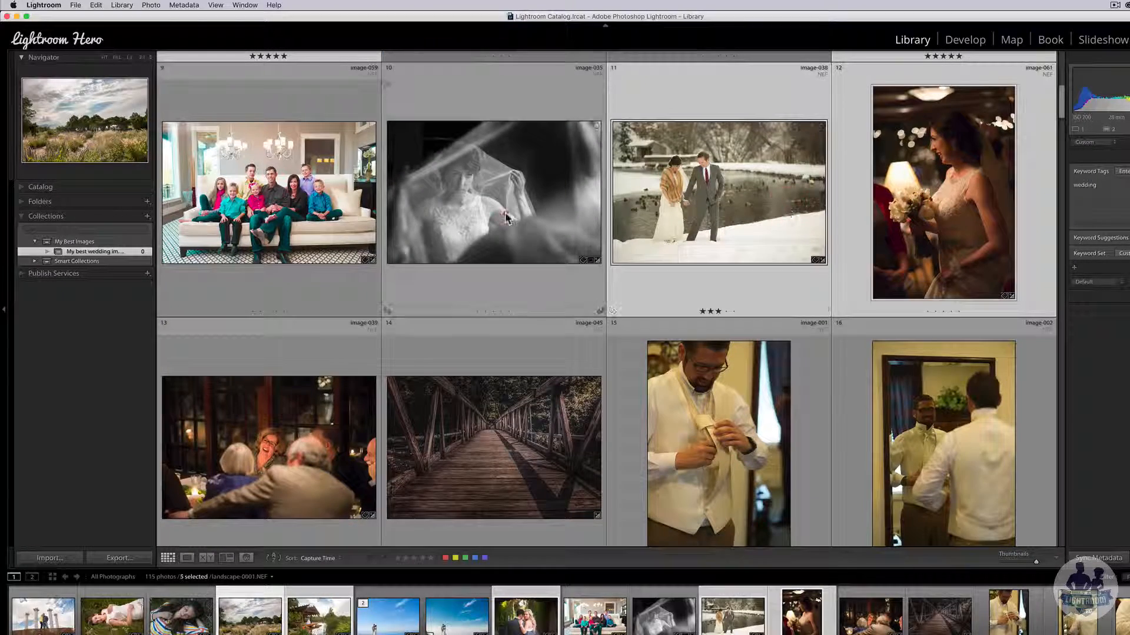
left_click(504, 211, "super")
left_click_drag(503, 211, 105, 252)
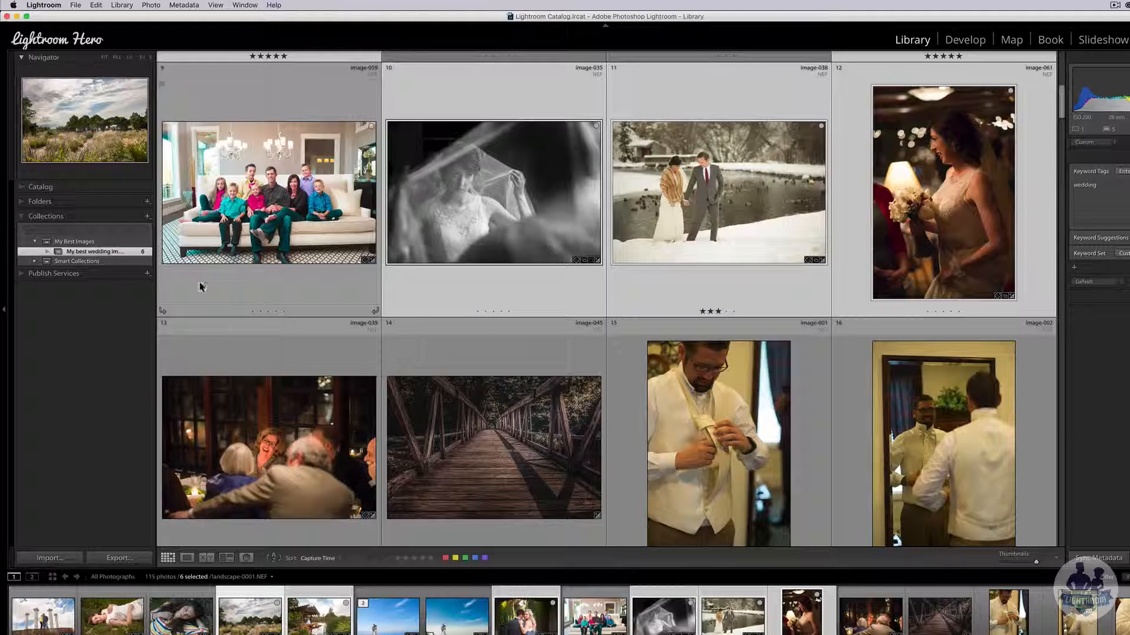
left_click(147, 216)
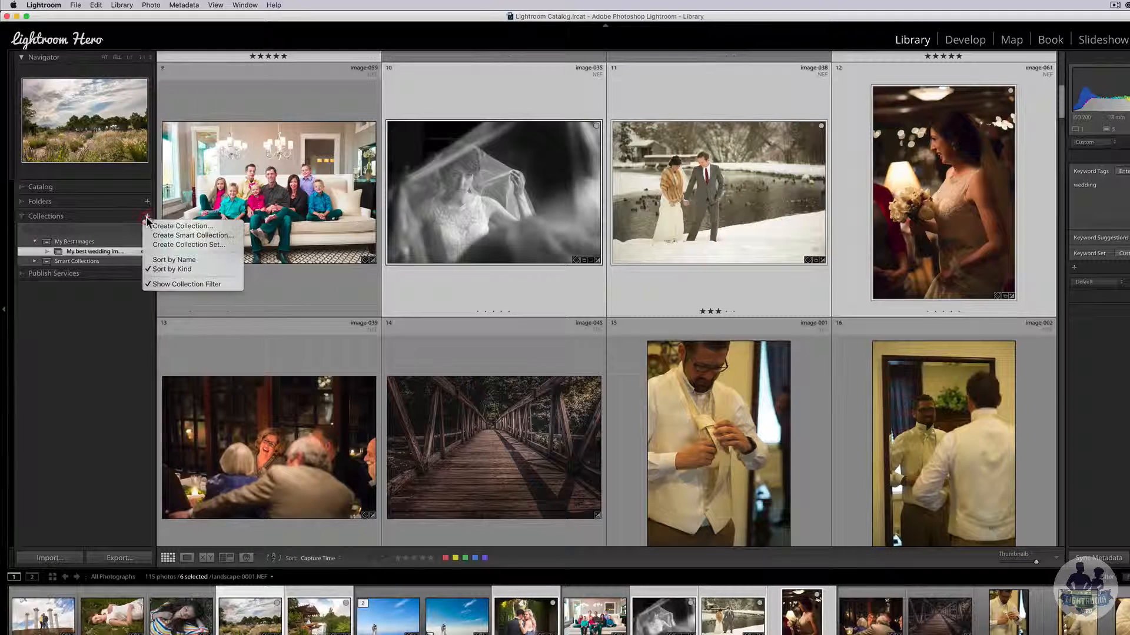
- Create an empty 'My best engagement images' collection, then return to All Photographs
left_click(193, 227)
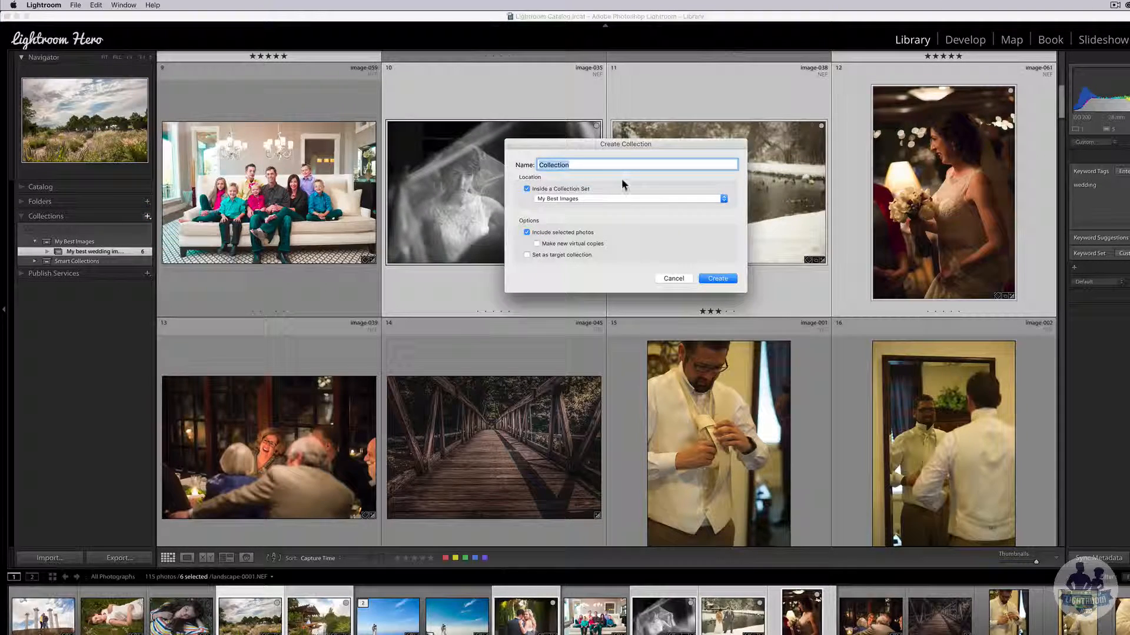
type("My best enga")
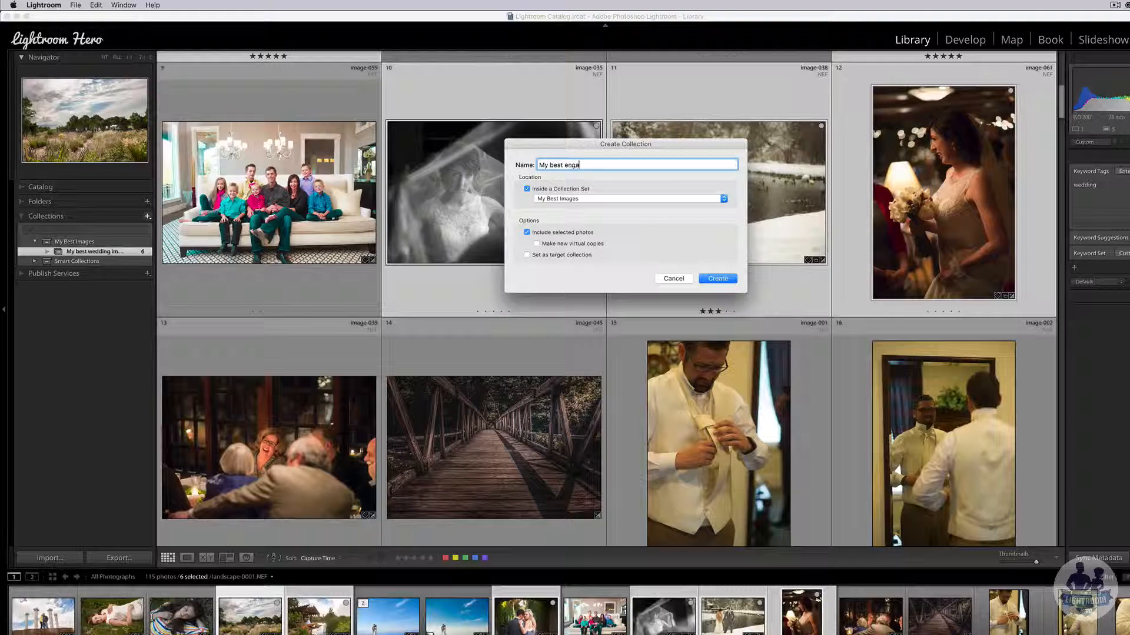
type("gement images")
key("Return")
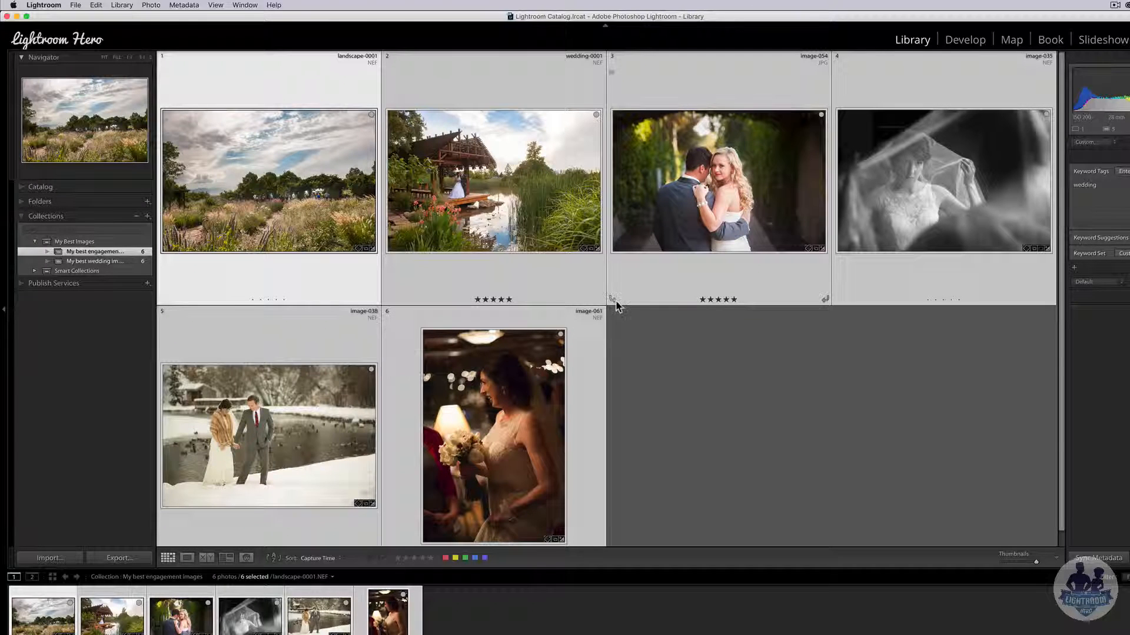
key("Delete")
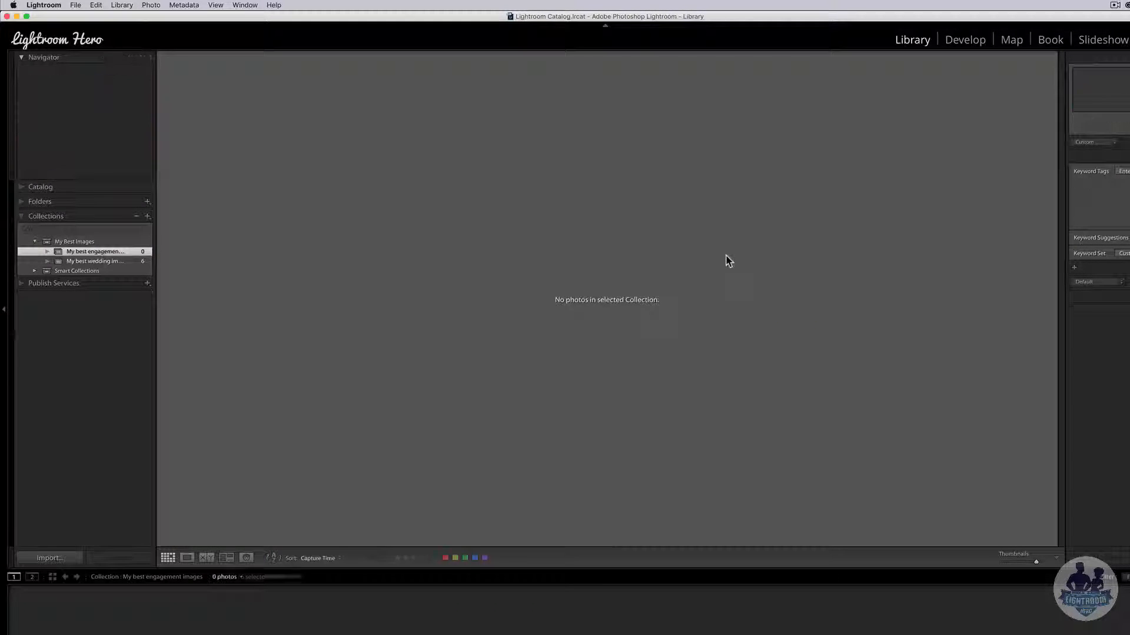
left_click(32, 186)
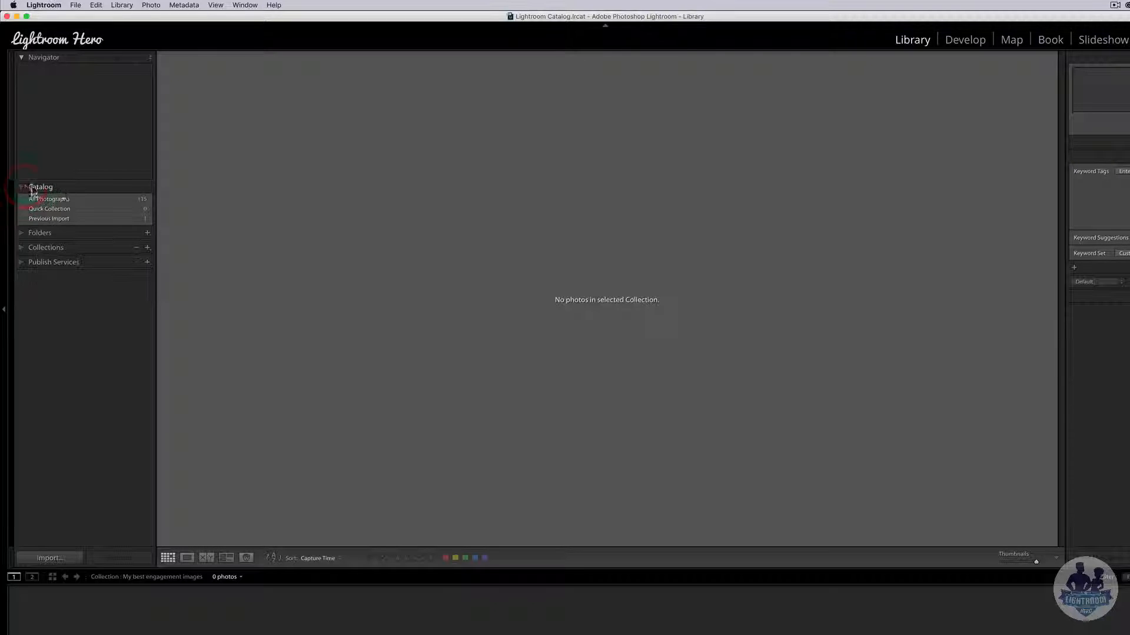
left_click(65, 200)
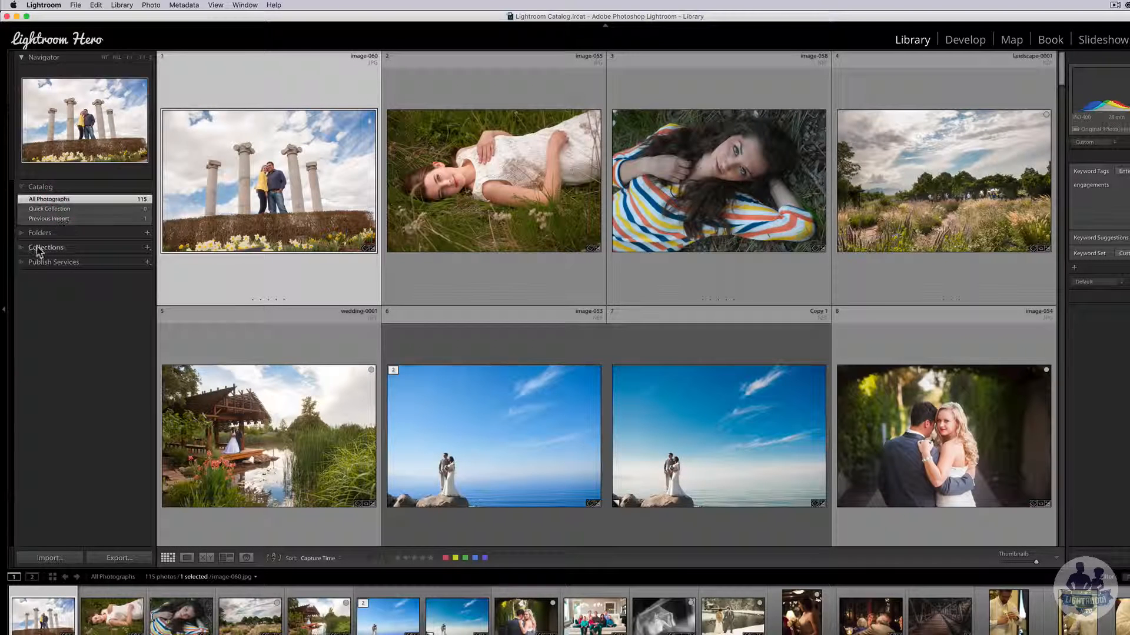
- Select seven engagement photos (62, 63, 64, 67, 68 and the last) and drag them into My best engagement images
left_click(39, 247)
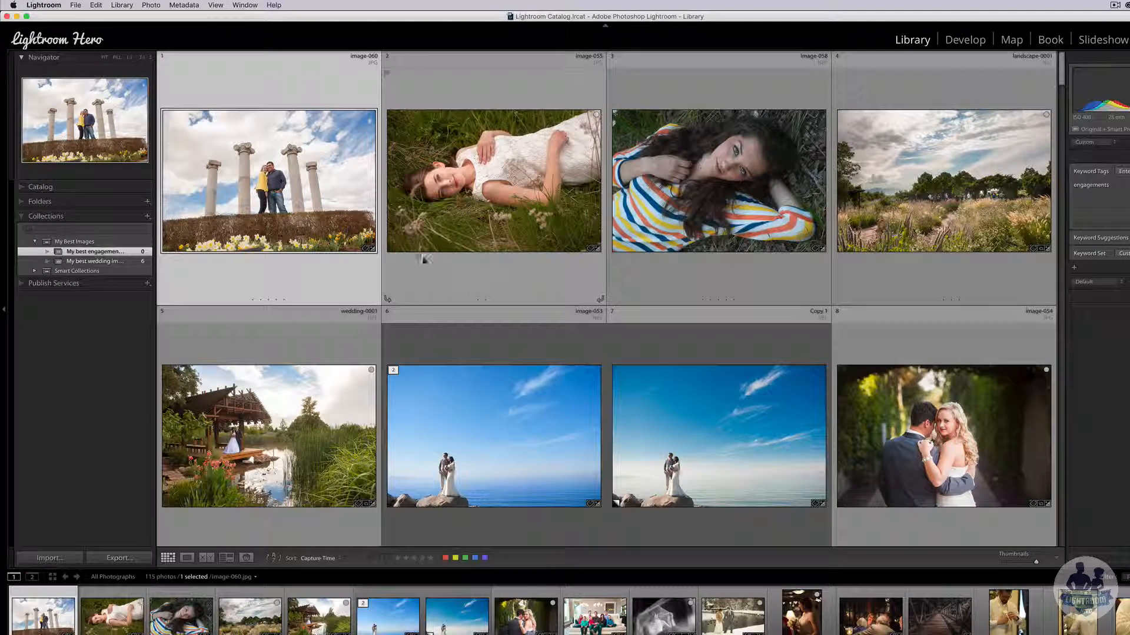
scroll(824, 327, "down", 10)
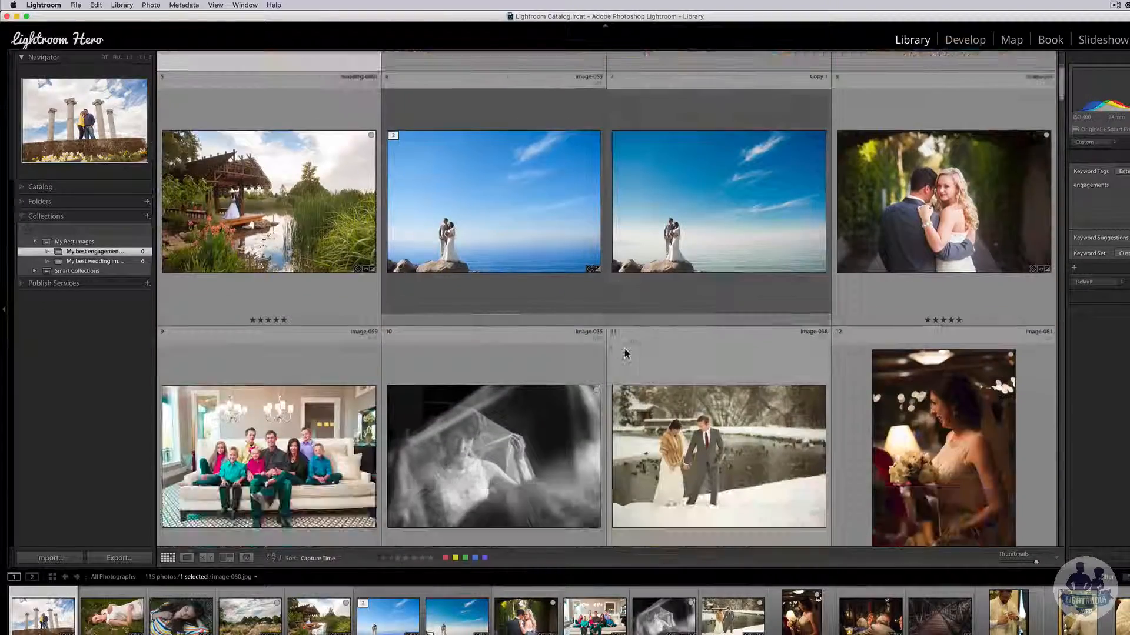
scroll(588, 353, "down", 12)
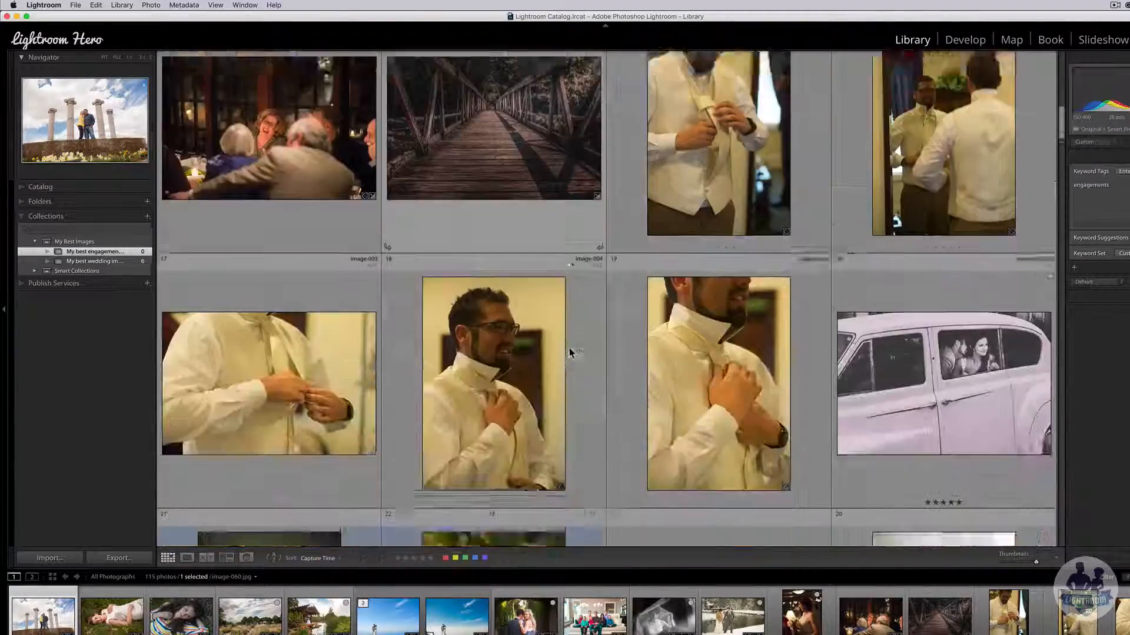
scroll(570, 353, "down", 20)
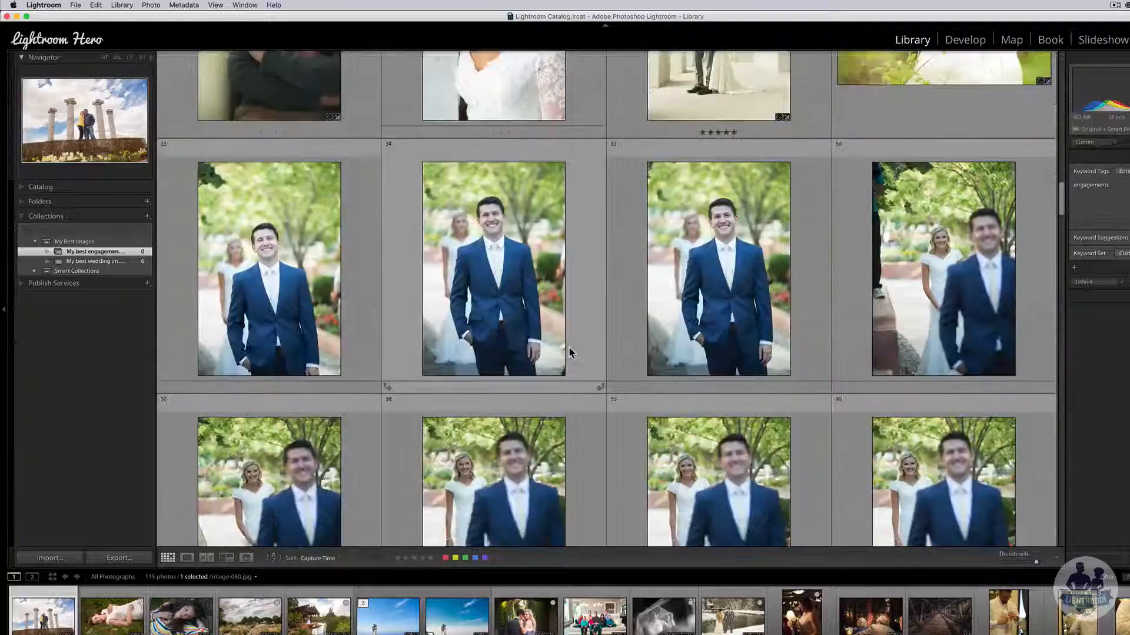
scroll(568, 353, "down", 15)
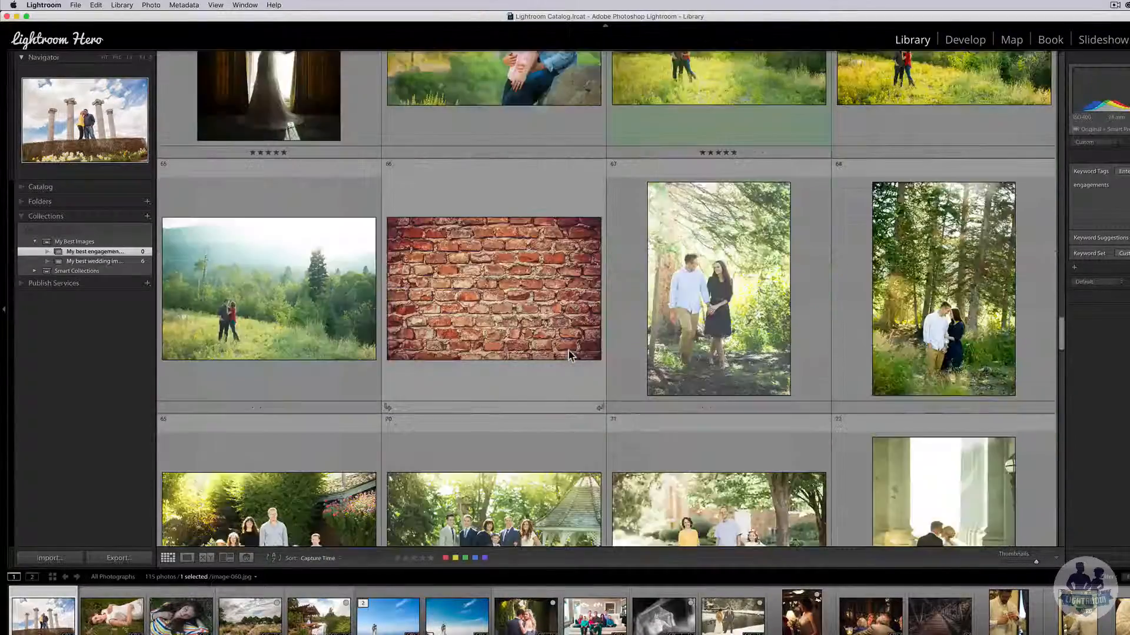
scroll(696, 325, "up", 4)
left_click(697, 326, "super")
left_click(877, 338, "super")
left_click(538, 353, "super")
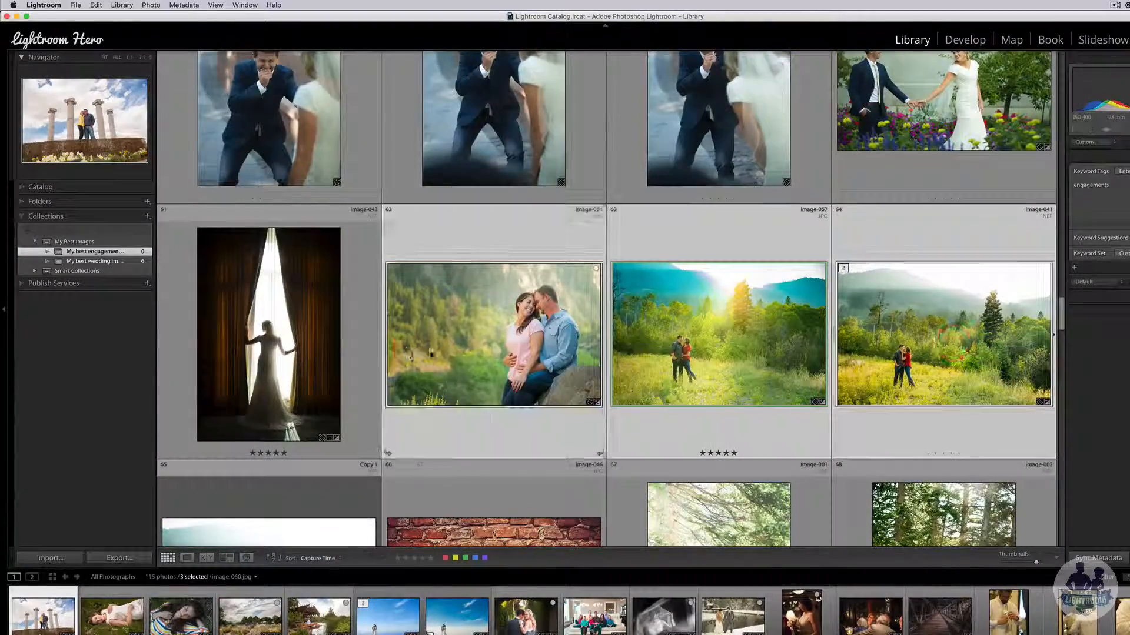
scroll(531, 358, "down", 6)
left_click(685, 259, "super")
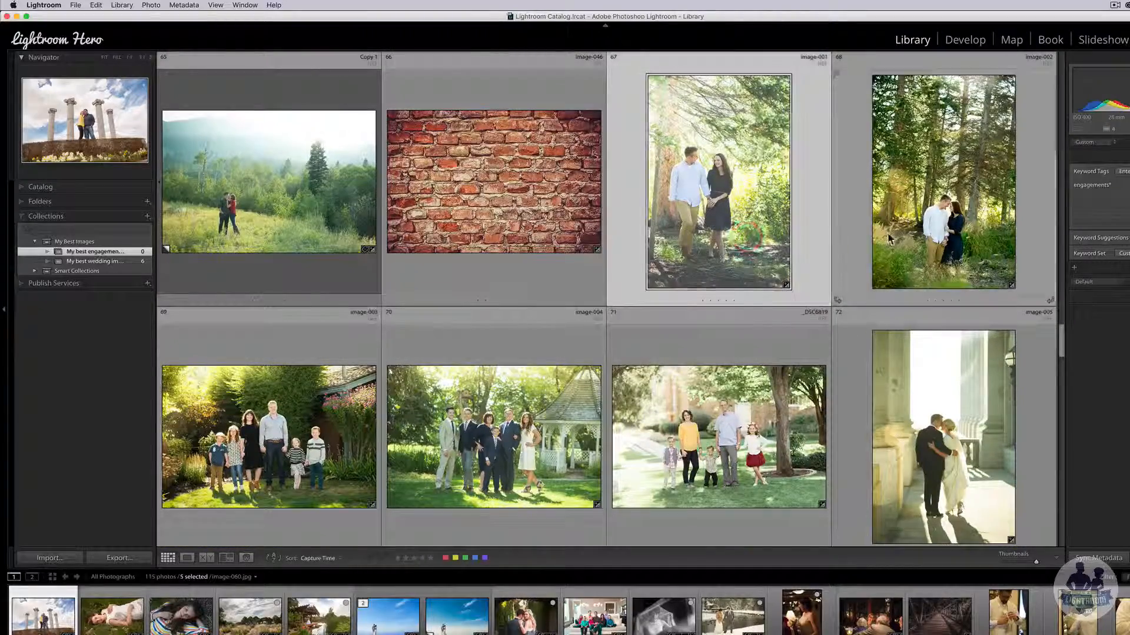
left_click(889, 236, "super")
scroll(847, 312, "down", 4)
scroll(810, 336, "down", 3)
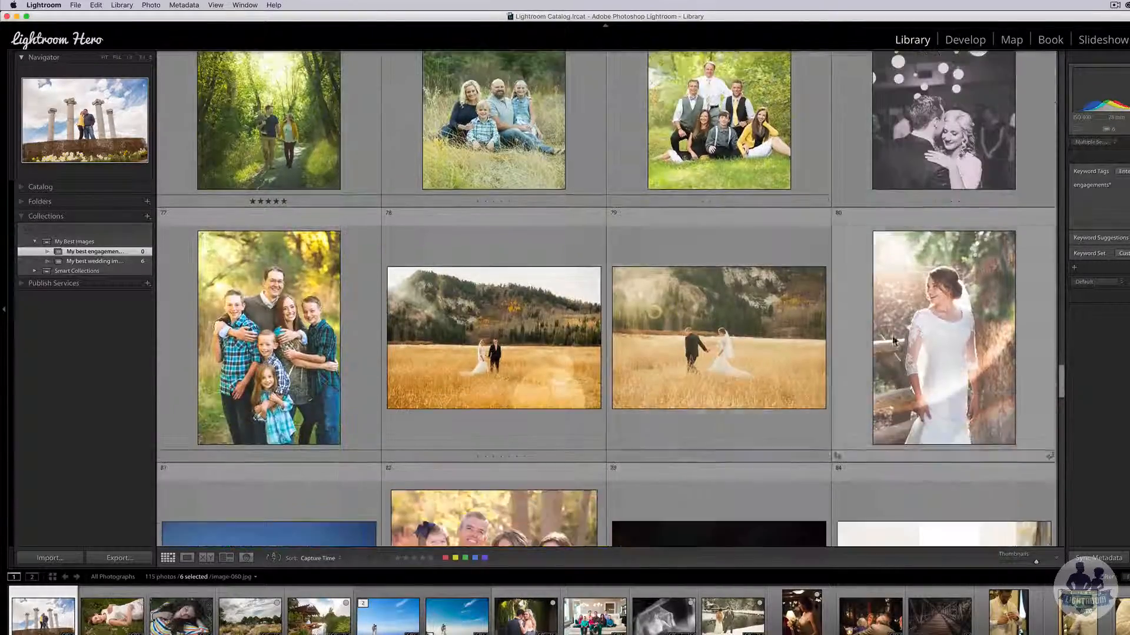
scroll(710, 436, "down", 15)
left_click(711, 436, "super")
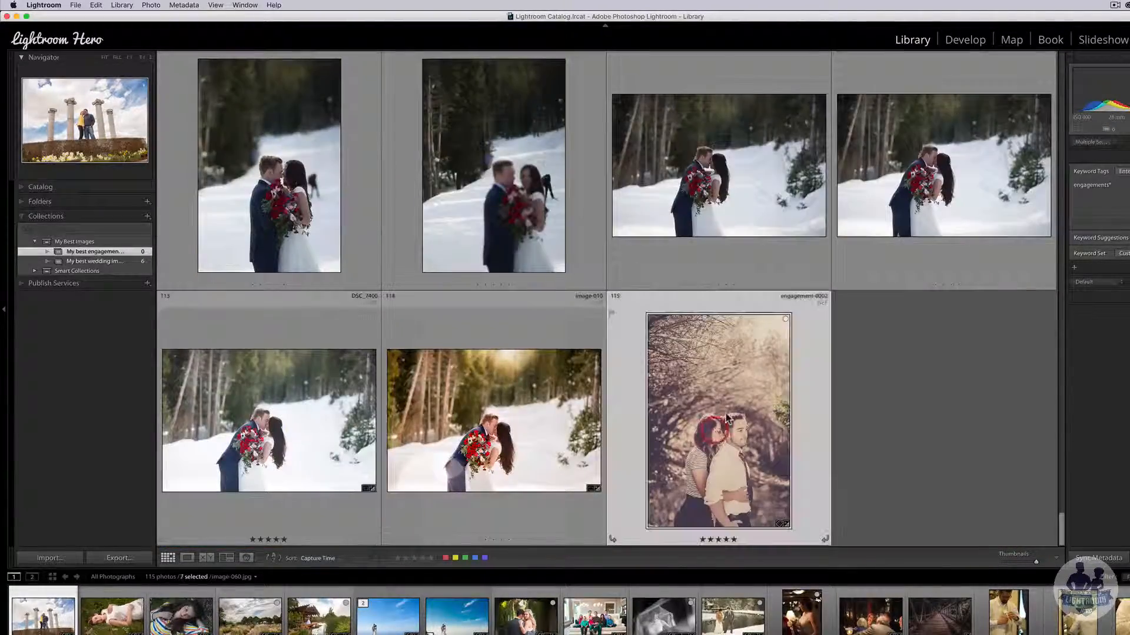
left_click_drag(711, 436, 129, 260)
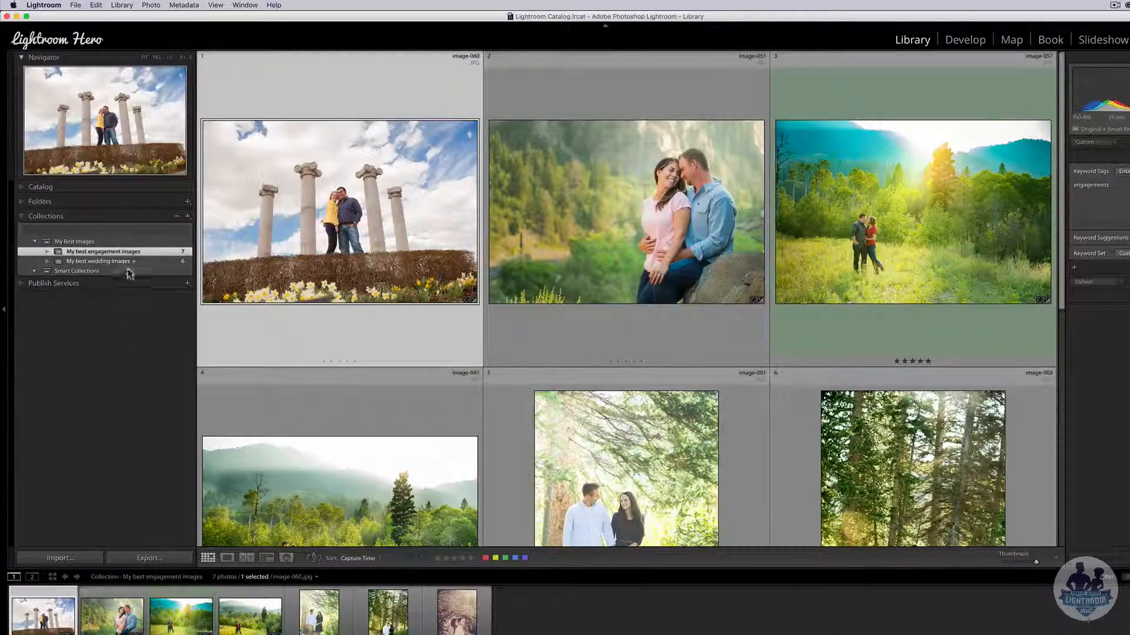
- Show the six wedding picks, after briefly checking the engagement collection's seven photos
left_click(145, 262)
left_click(157, 252)
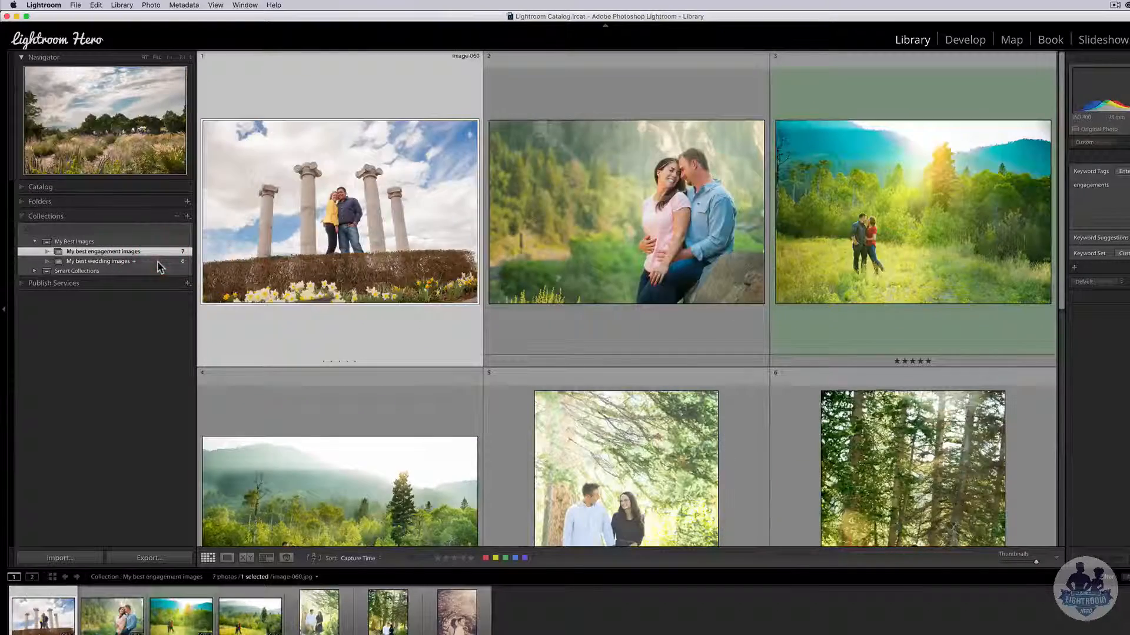
left_click(158, 261)
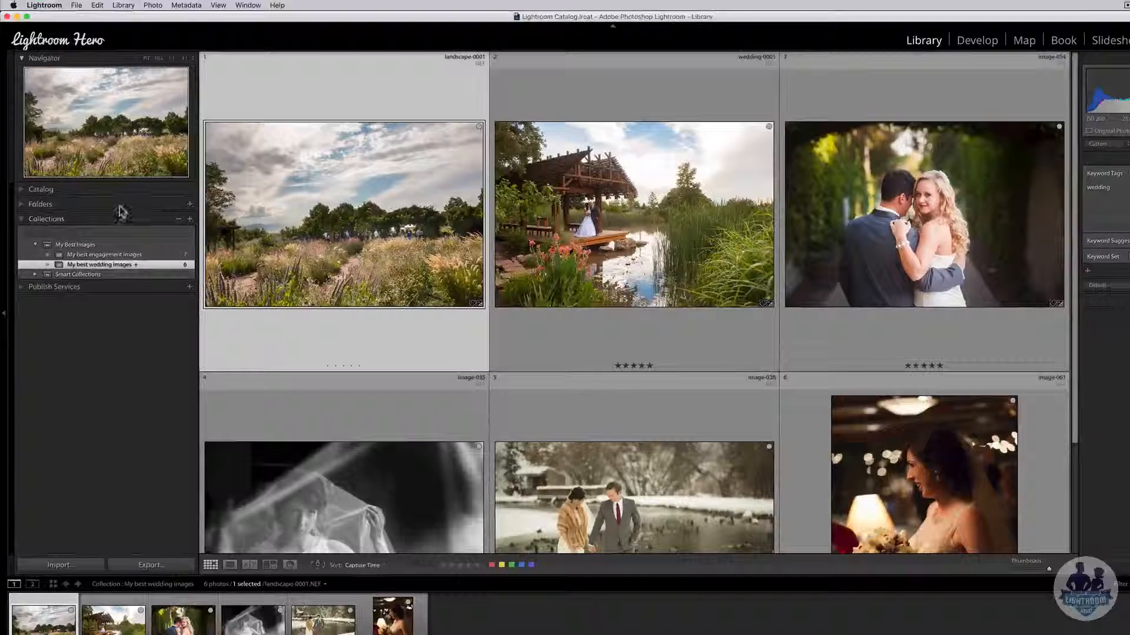
- From All Photographs, add the blue-sky wedding photo and its Copy 1 to the target collection with B
left_click(206, 195)
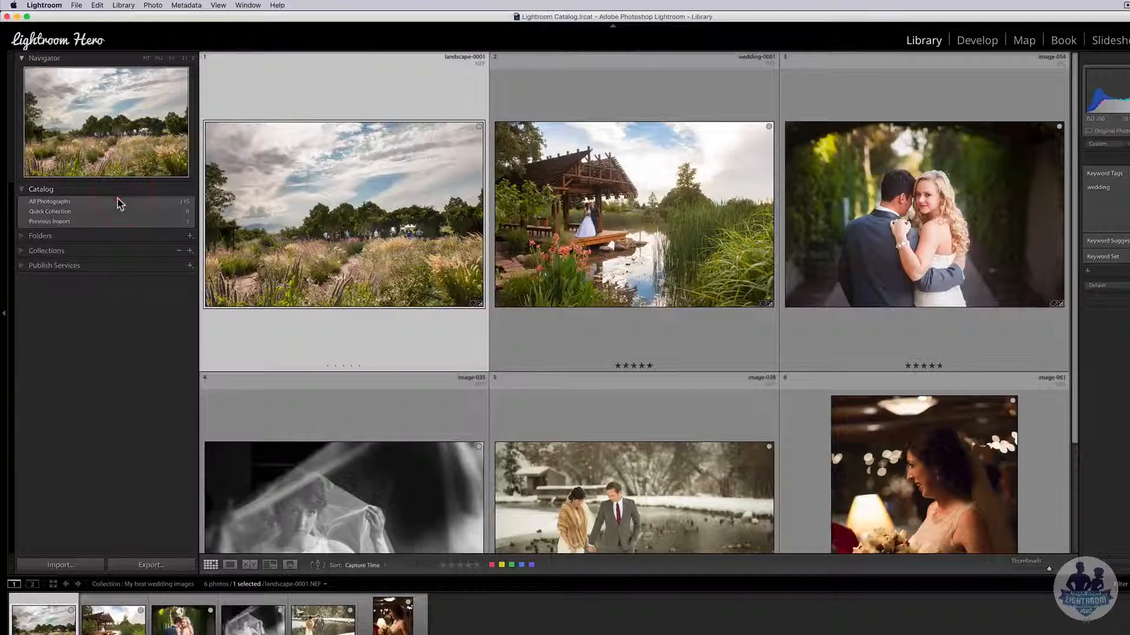
left_click(119, 203)
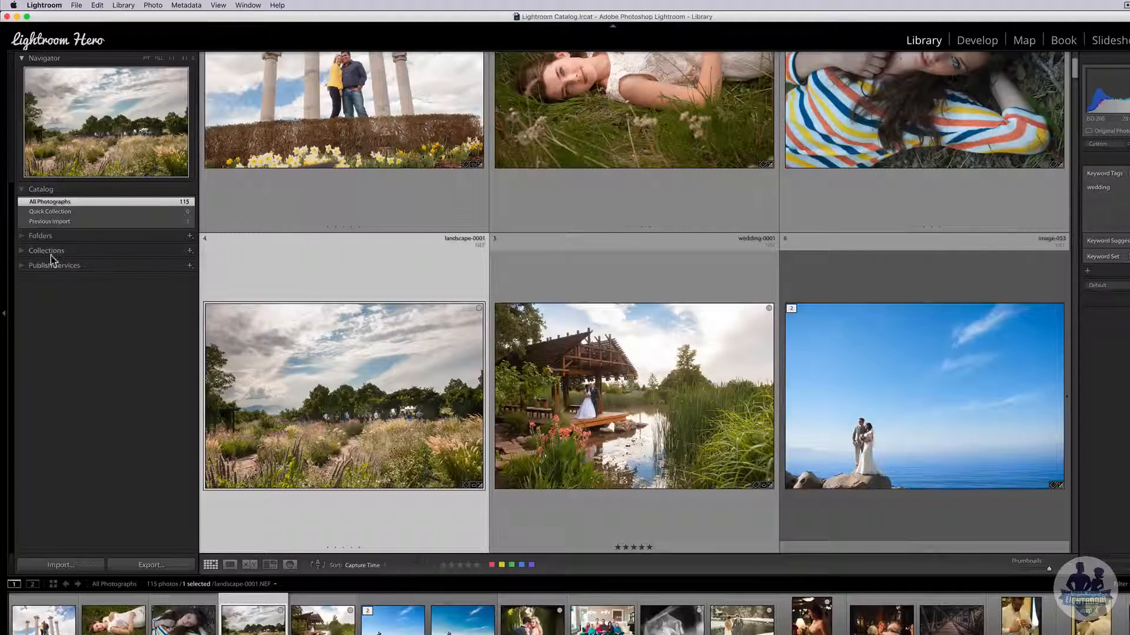
left_click(51, 254)
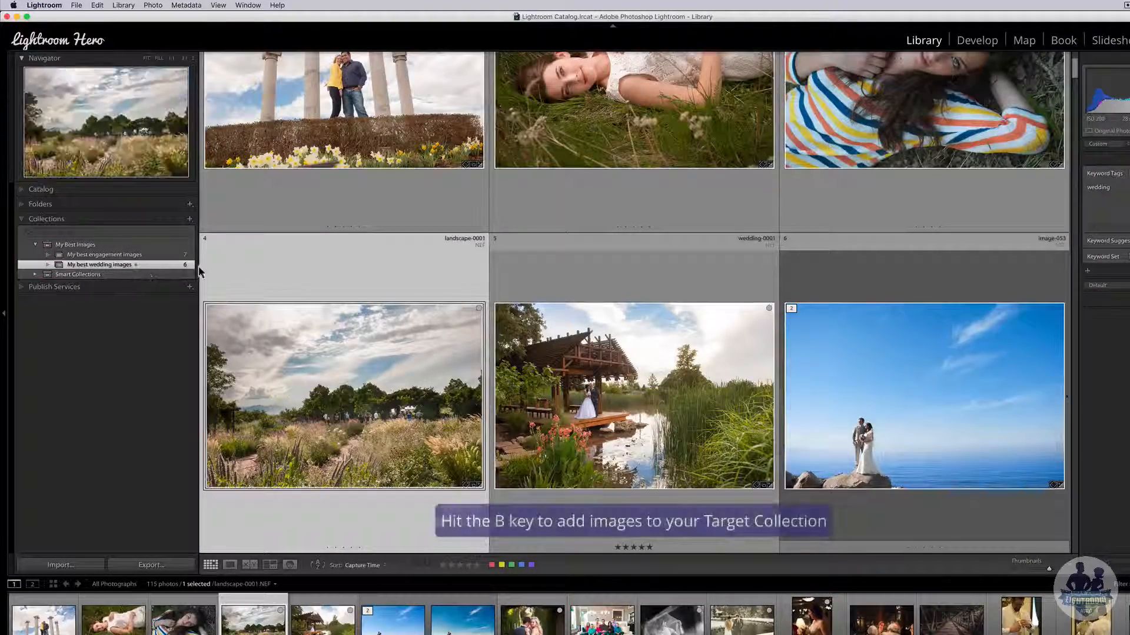
left_click(863, 395)
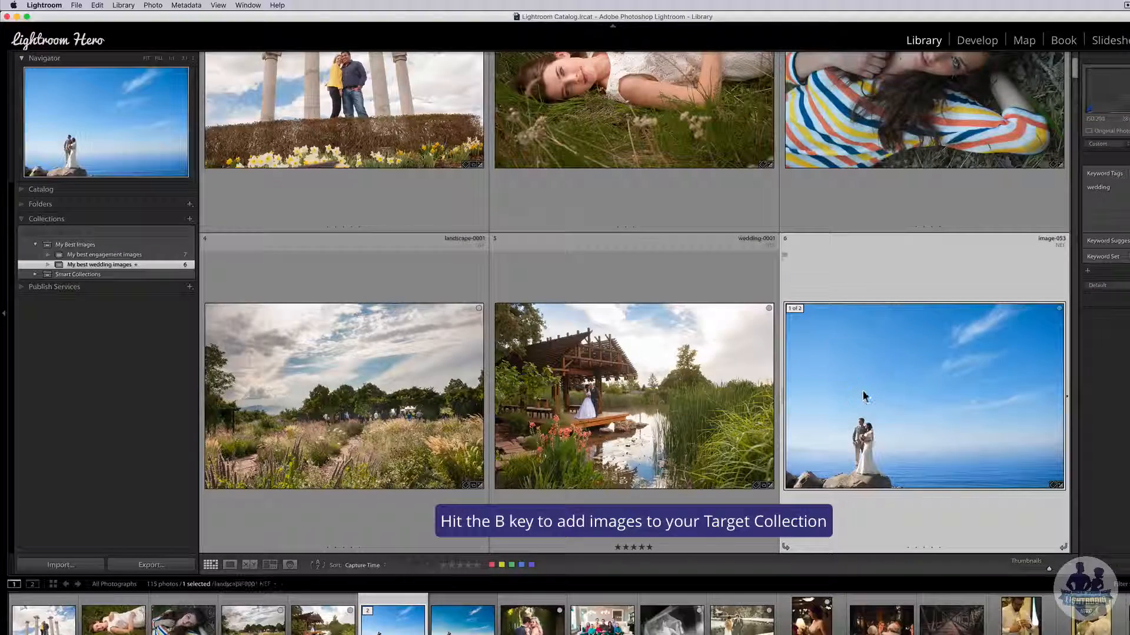
key("b")
scroll(297, 482, "down", 4)
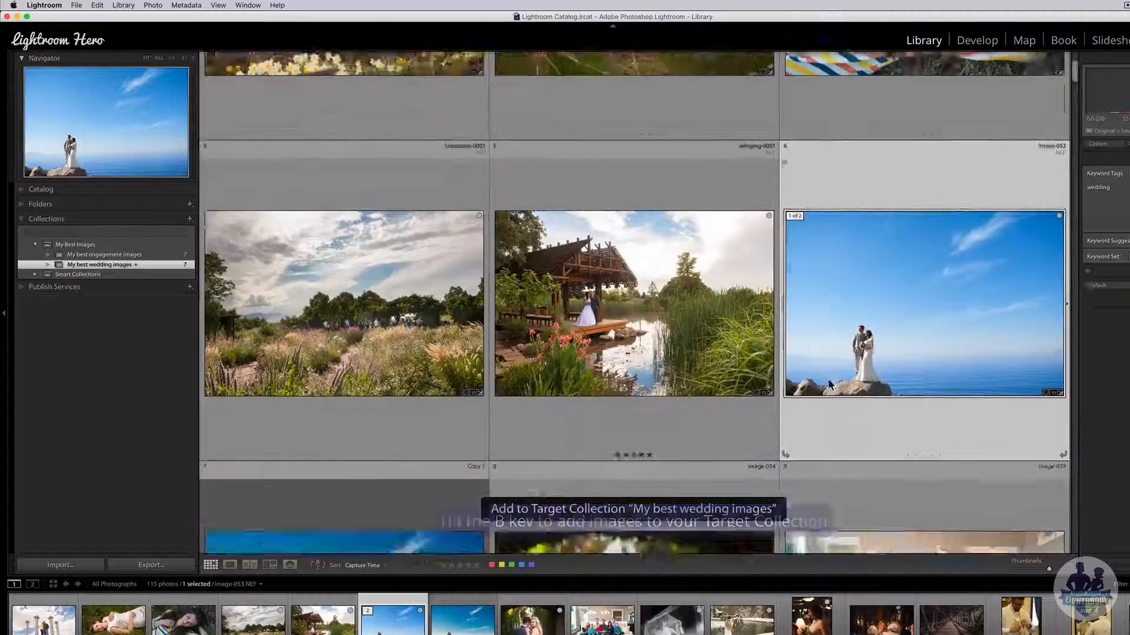
scroll(298, 482, "down", 3)
left_click(335, 365)
key("b")
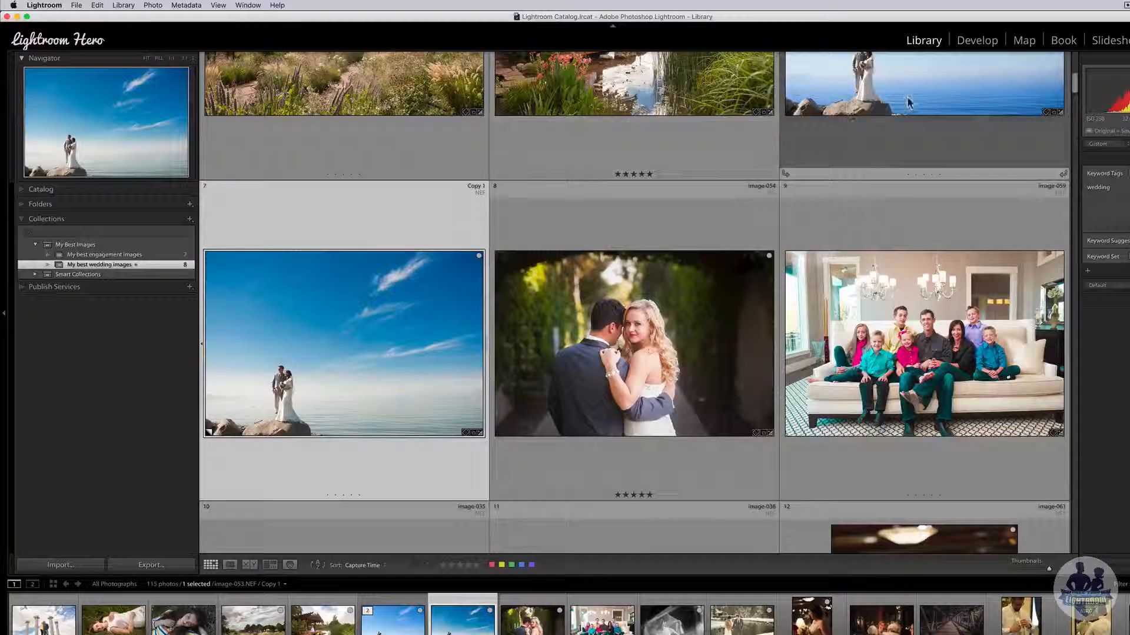
- Add the couple, snow couple, bride, veil, groom, image-003 and image-002 photos to My best wedding images
left_click(658, 337)
scroll(619, 207, "up", 2)
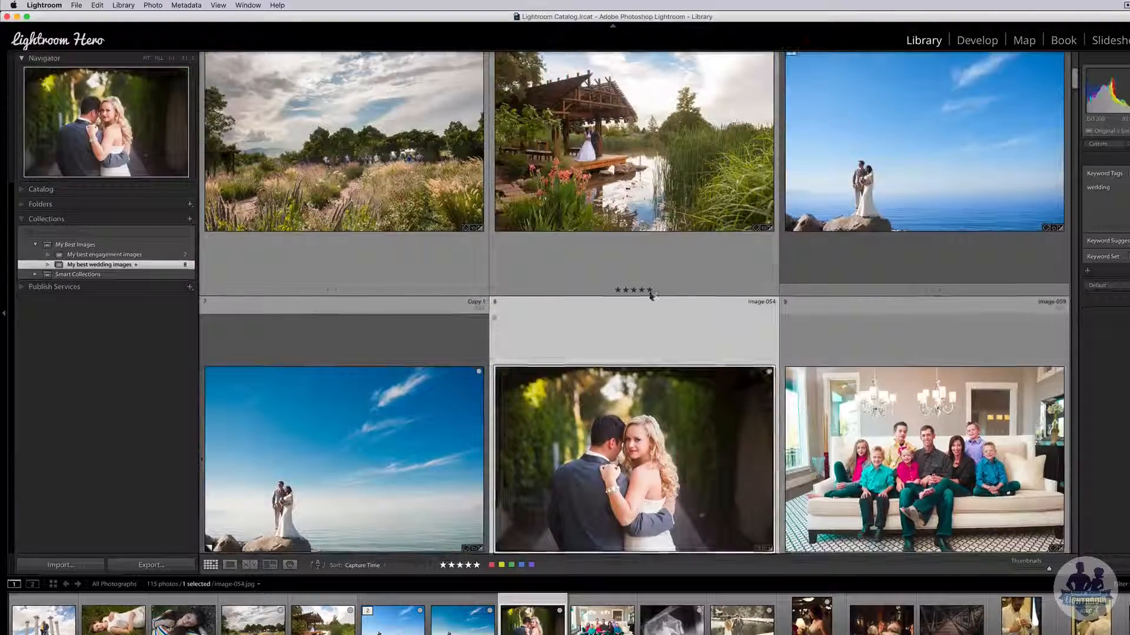
scroll(650, 348, "down", 5)
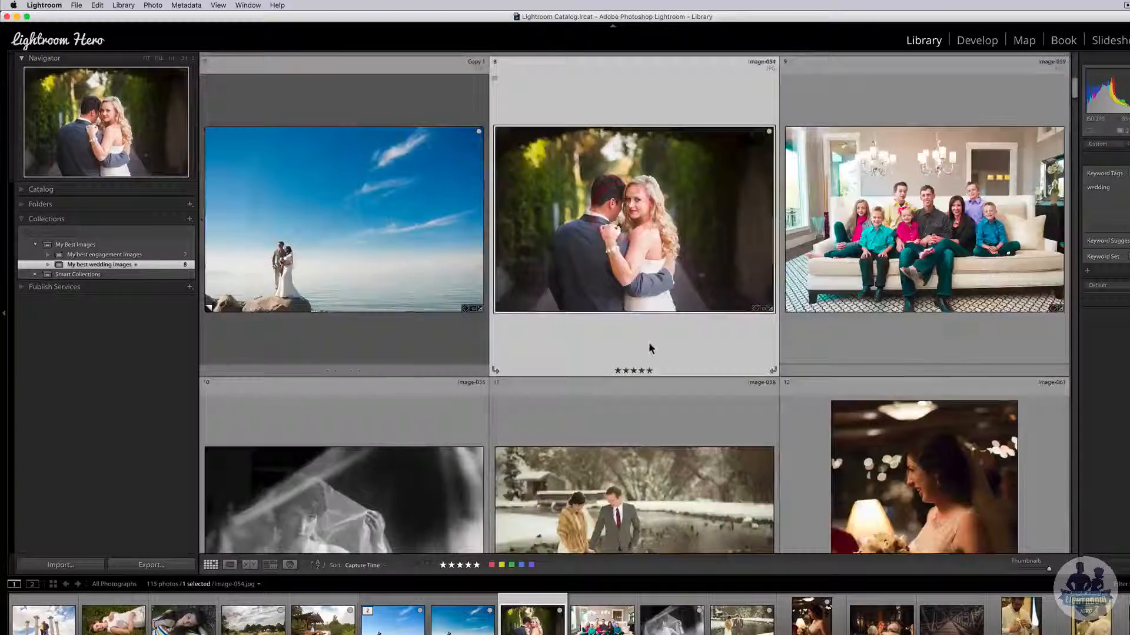
left_click(648, 347, "super")
left_click(917, 377, "super")
left_click(461, 370, "super")
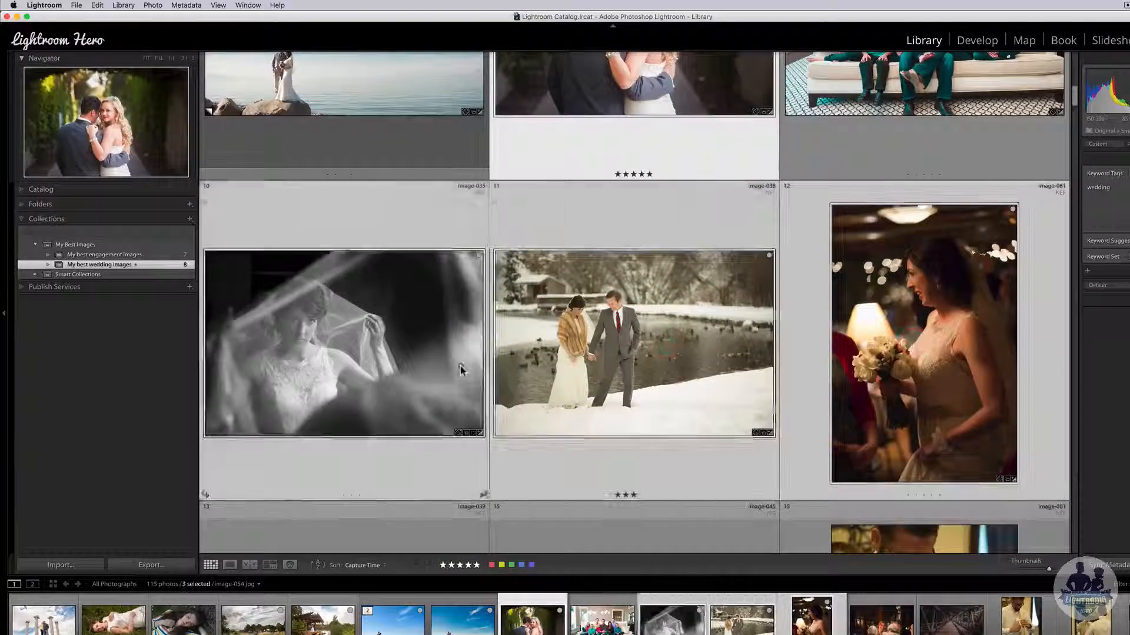
scroll(478, 386, "down", 5)
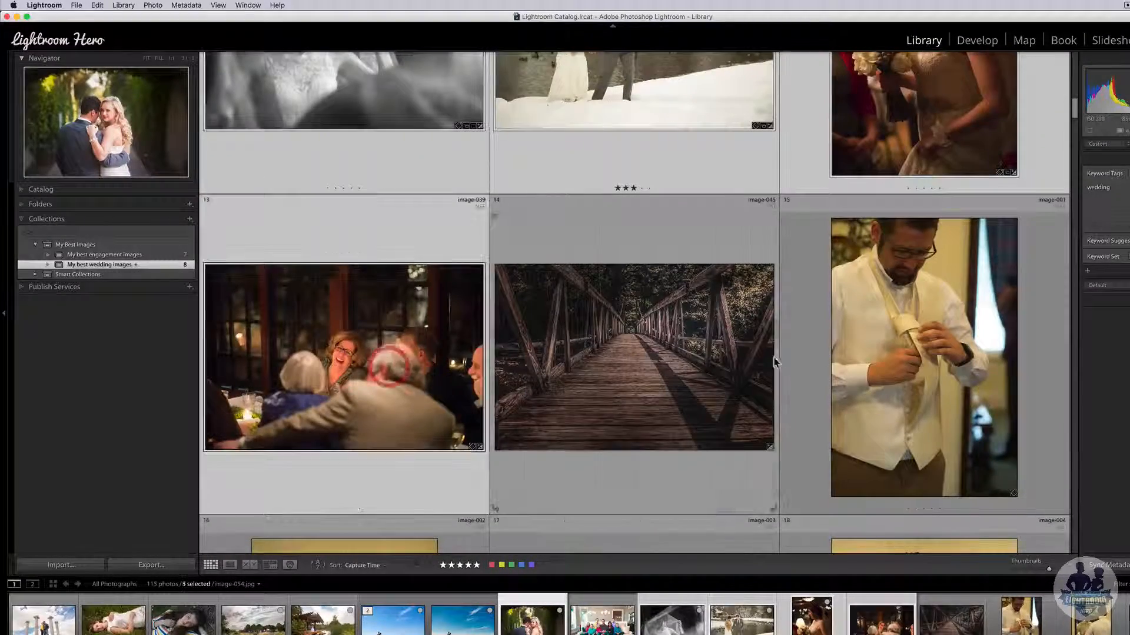
left_click(832, 360, "super")
scroll(830, 361, "down", 4)
left_click(662, 391, "super")
left_click(380, 428, "super")
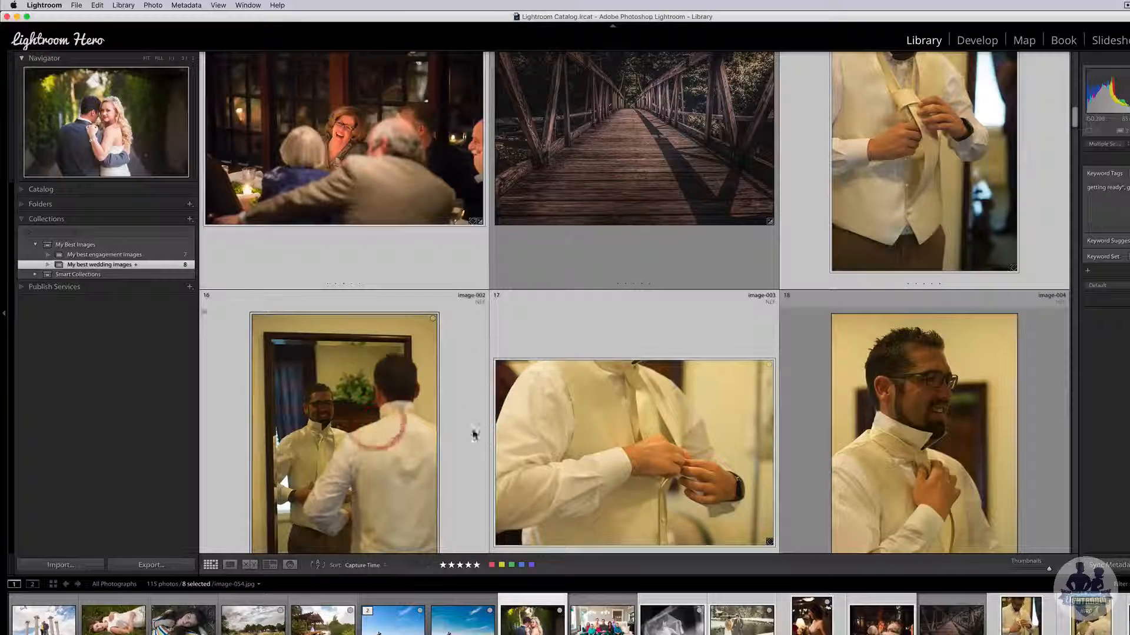
key("b")
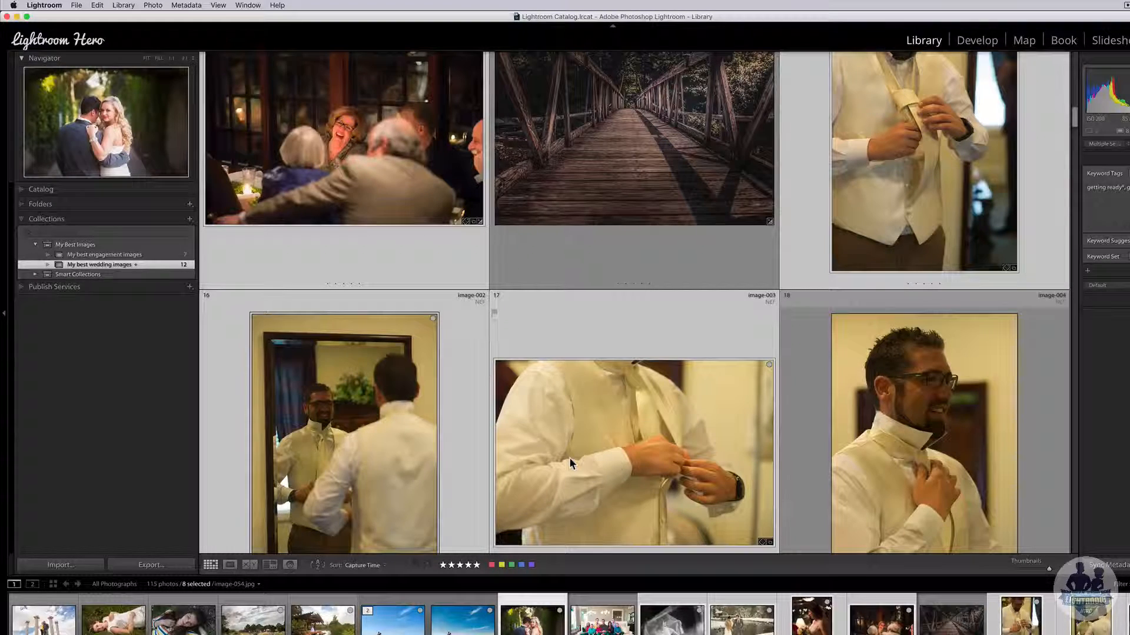
scroll(533, 456, "down", 3)
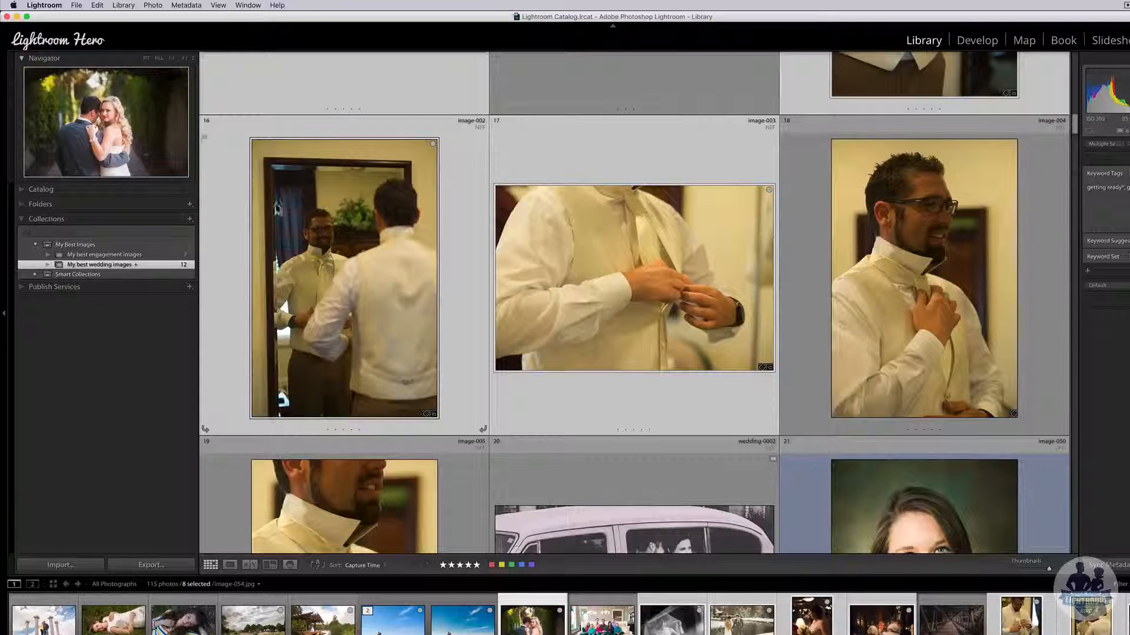
scroll(563, 271, "up", 1)
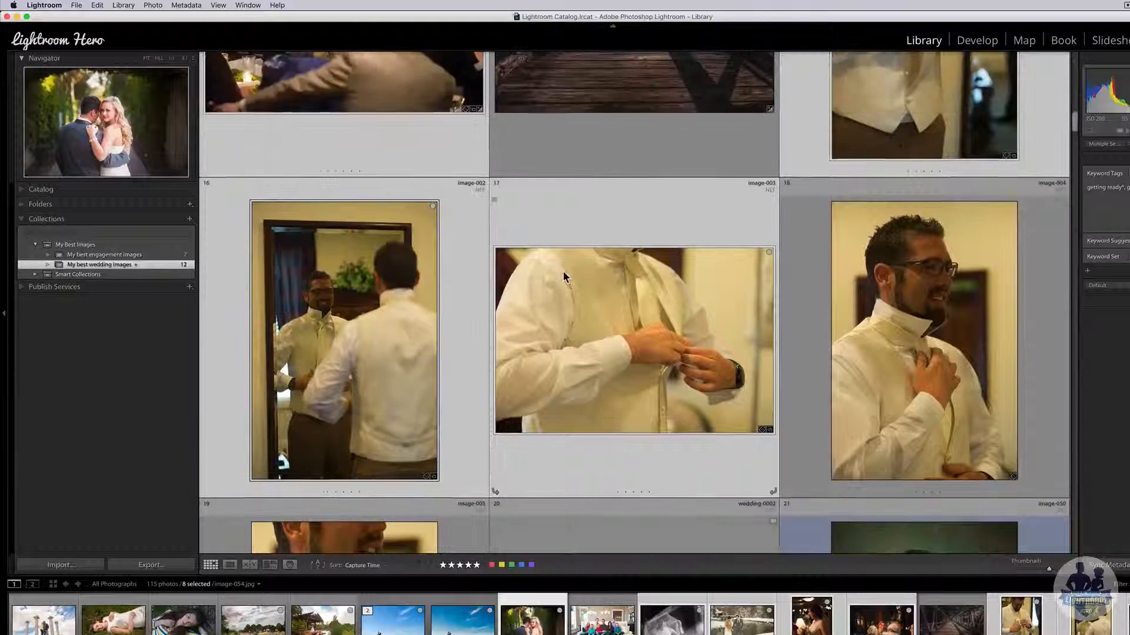
scroll(564, 277, "down", 5)
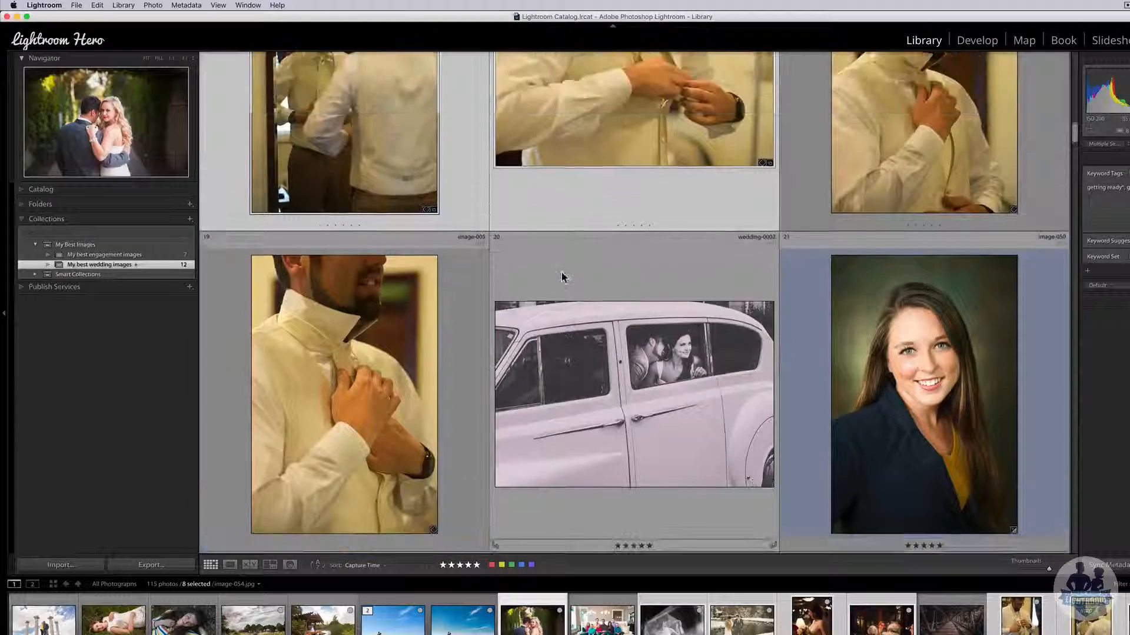
scroll(563, 277, "up", 1)
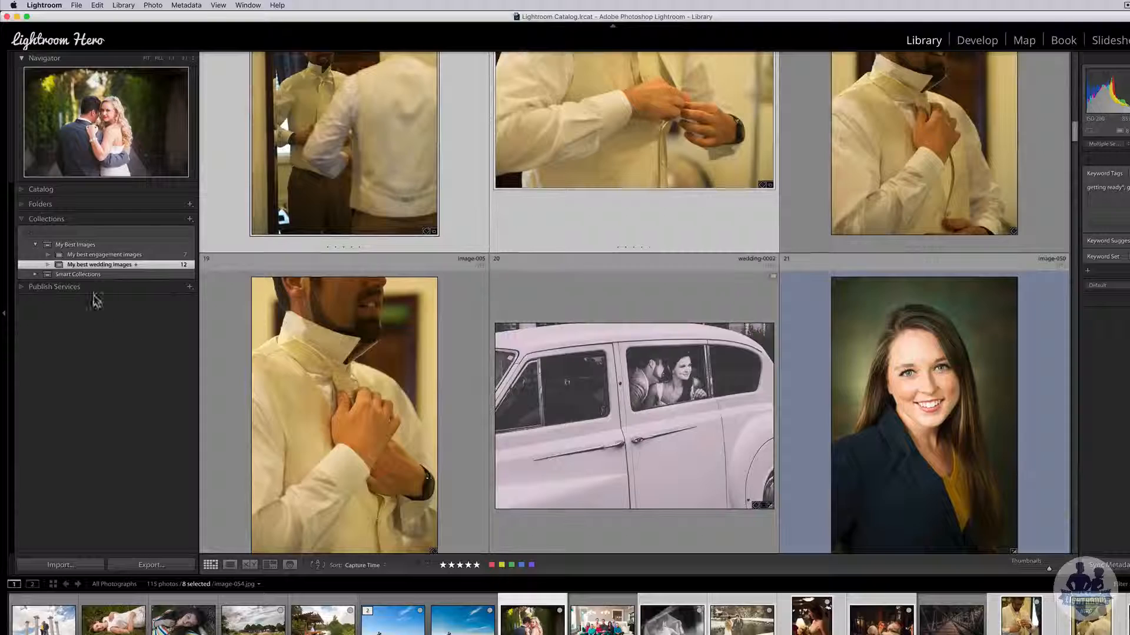
- From the Catalog panel, make the Quick Collection the target collection again
left_click(22, 190)
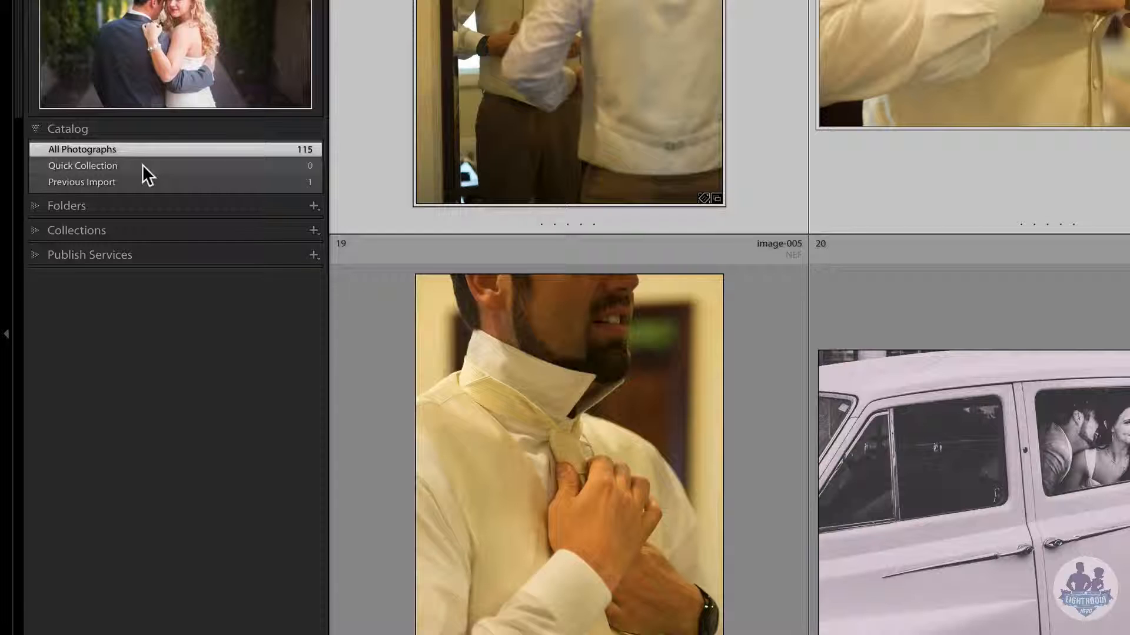
left_click(142, 166)
right_click(142, 166)
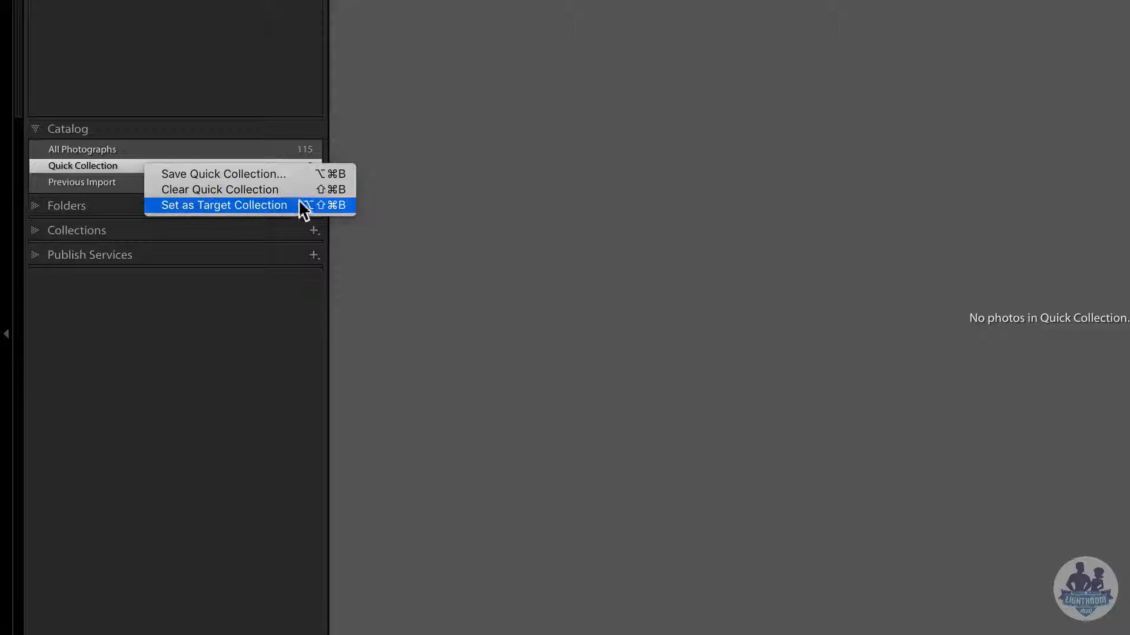
left_click(240, 207)
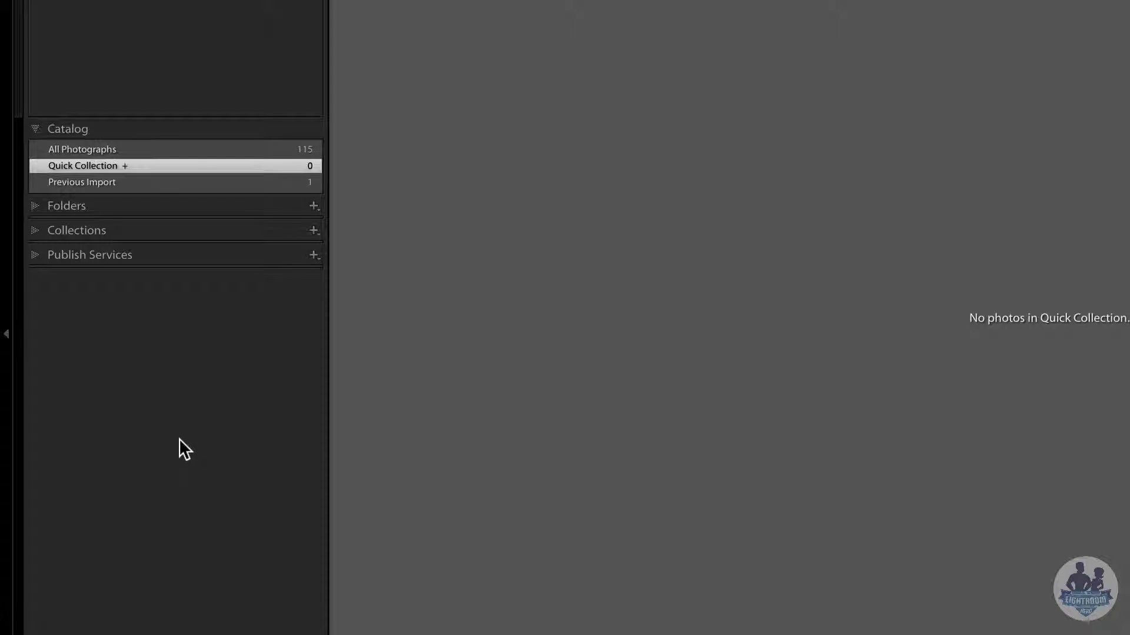
- Start a new smart collection named 'My best wedding images 5-star'
left_click(152, 150)
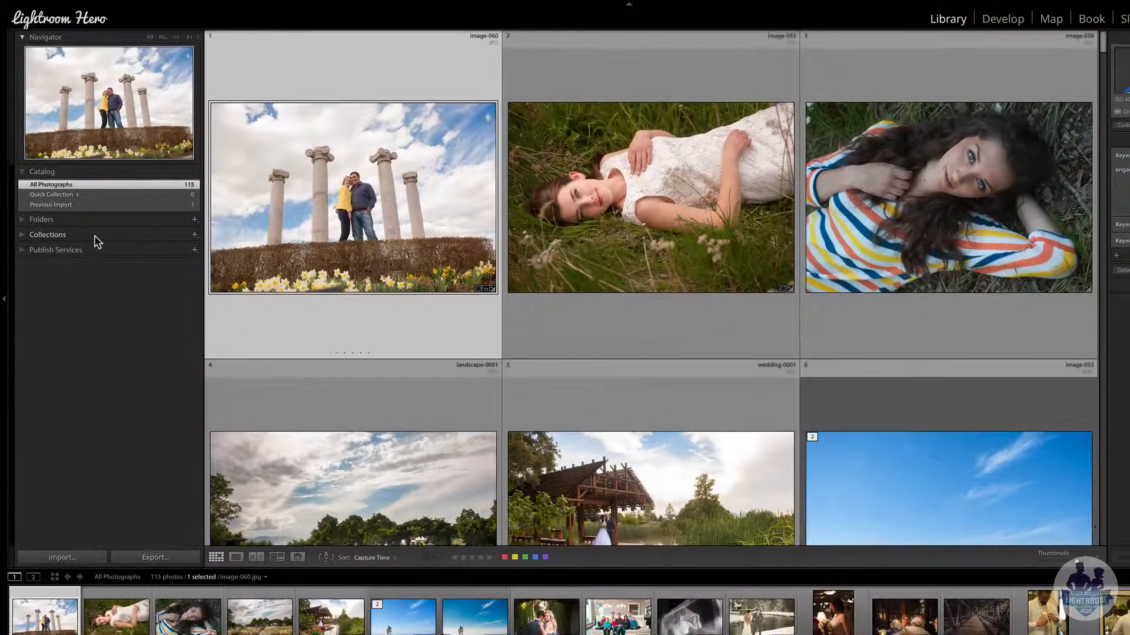
left_click(96, 235)
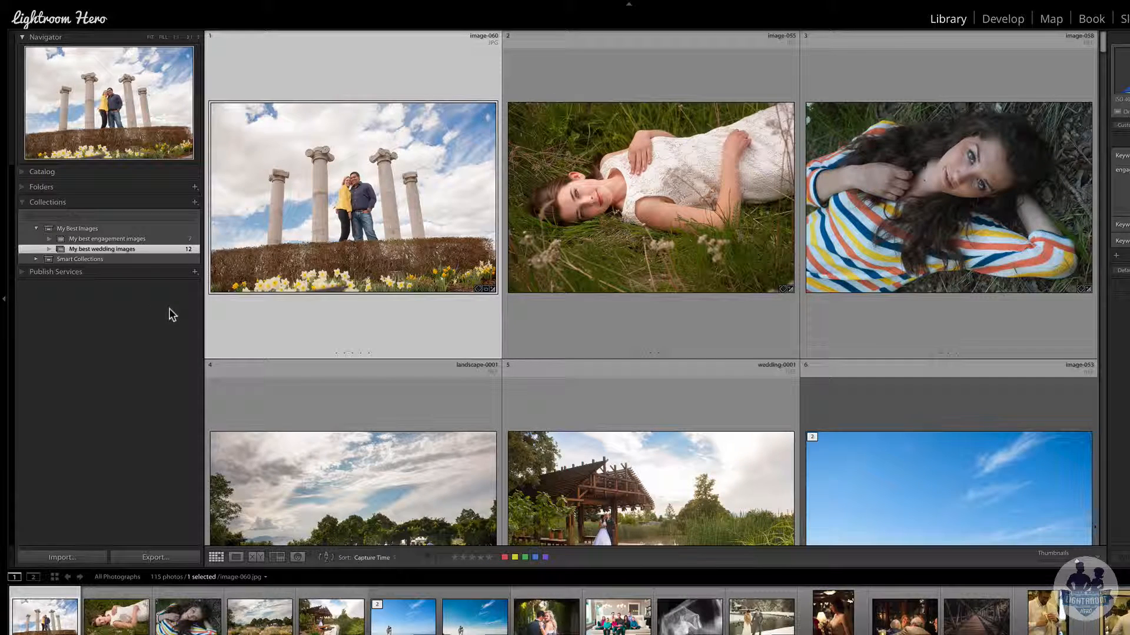
left_click(195, 203)
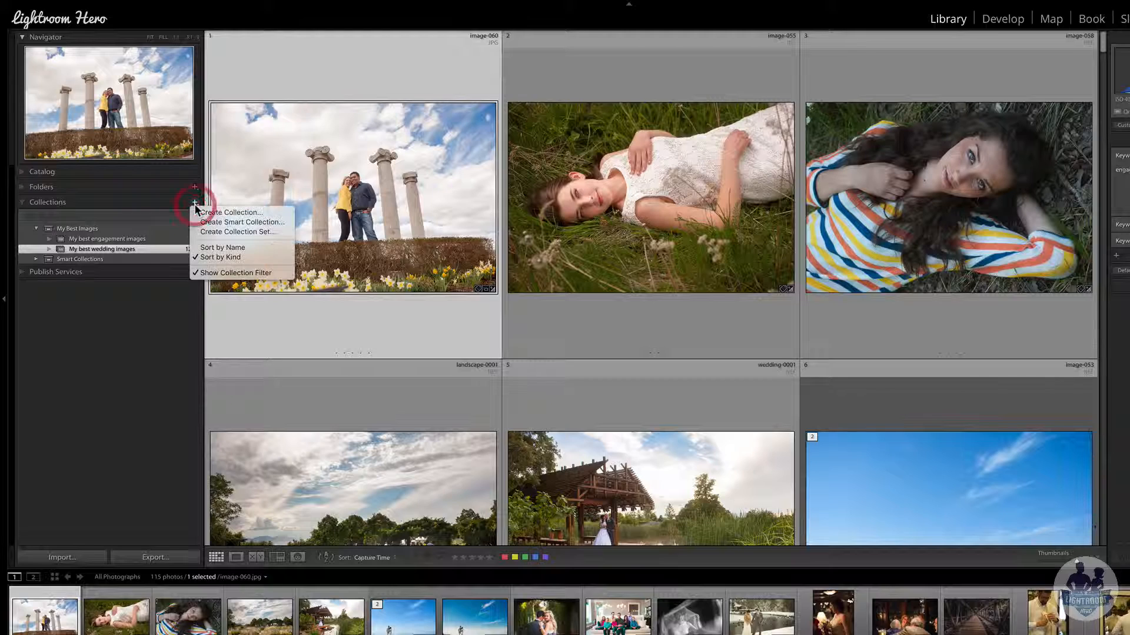
left_click(277, 224)
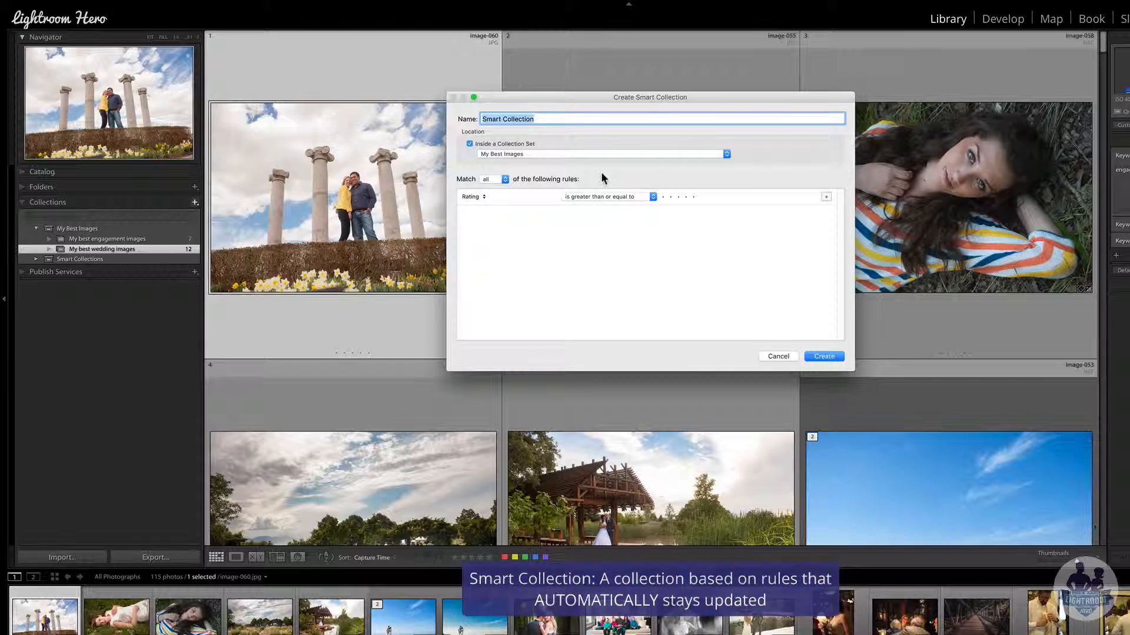
type("My best")
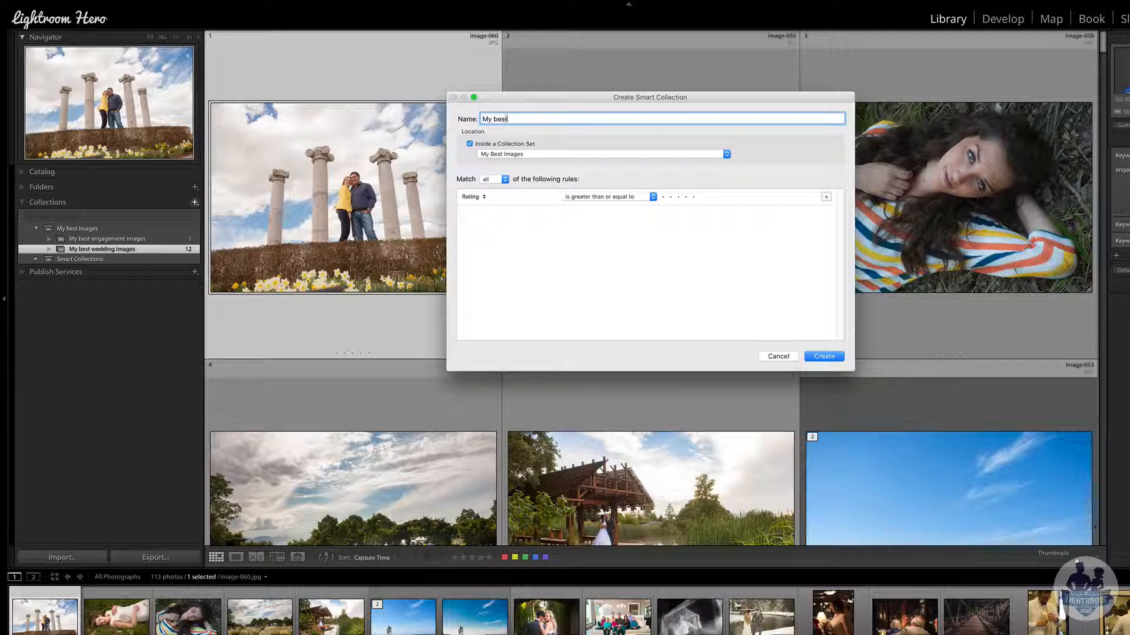
type(" wedding image")
type("s smar")
type("5-star")
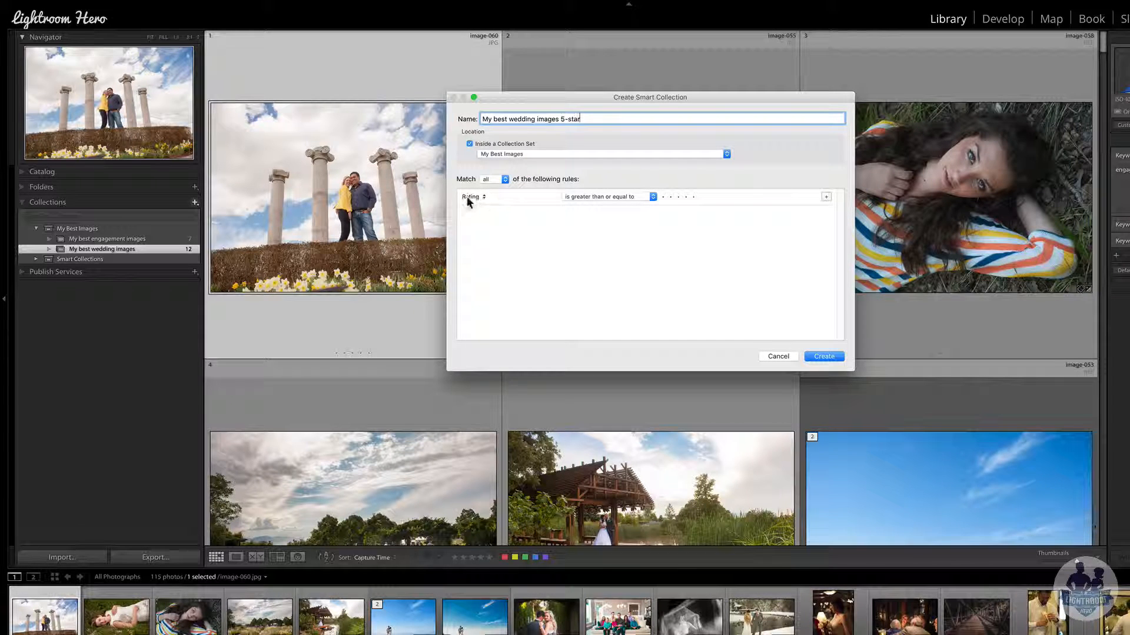
- Set rules Rating ≥ 5 stars and Keywords contains 'wedding', then create the smart collection
left_click(601, 196)
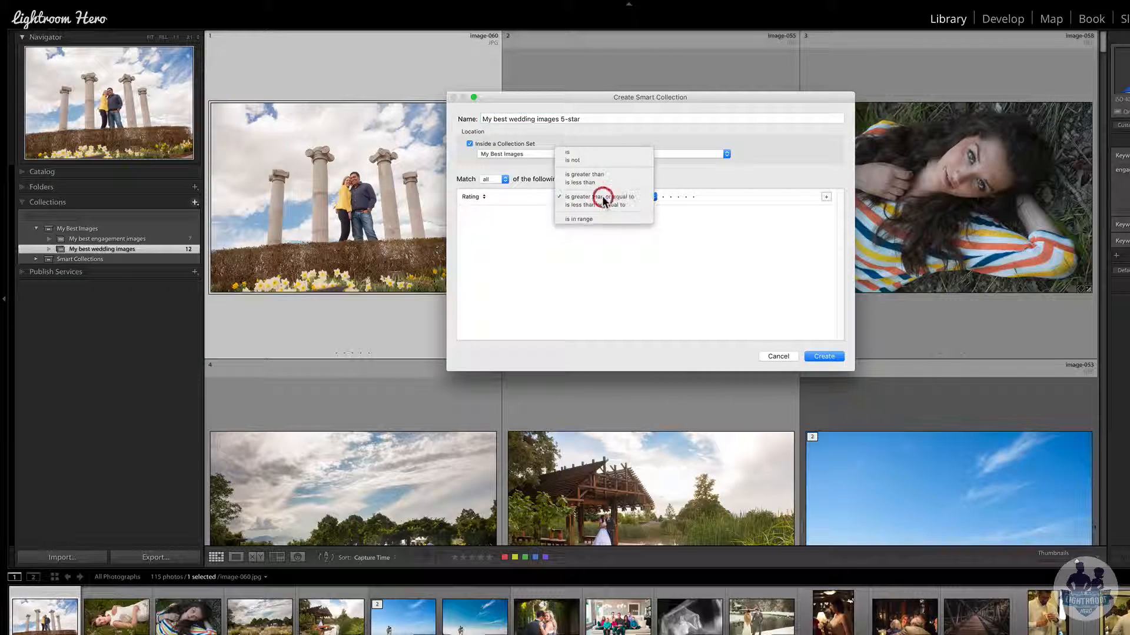
left_click(602, 197)
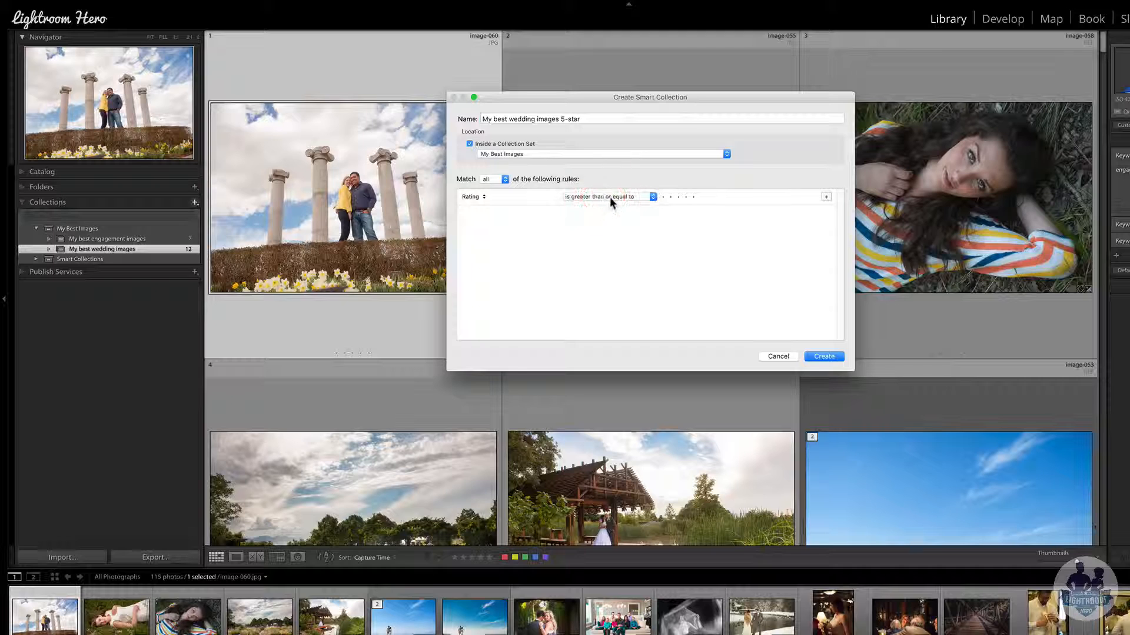
left_click(694, 197)
left_click(827, 197)
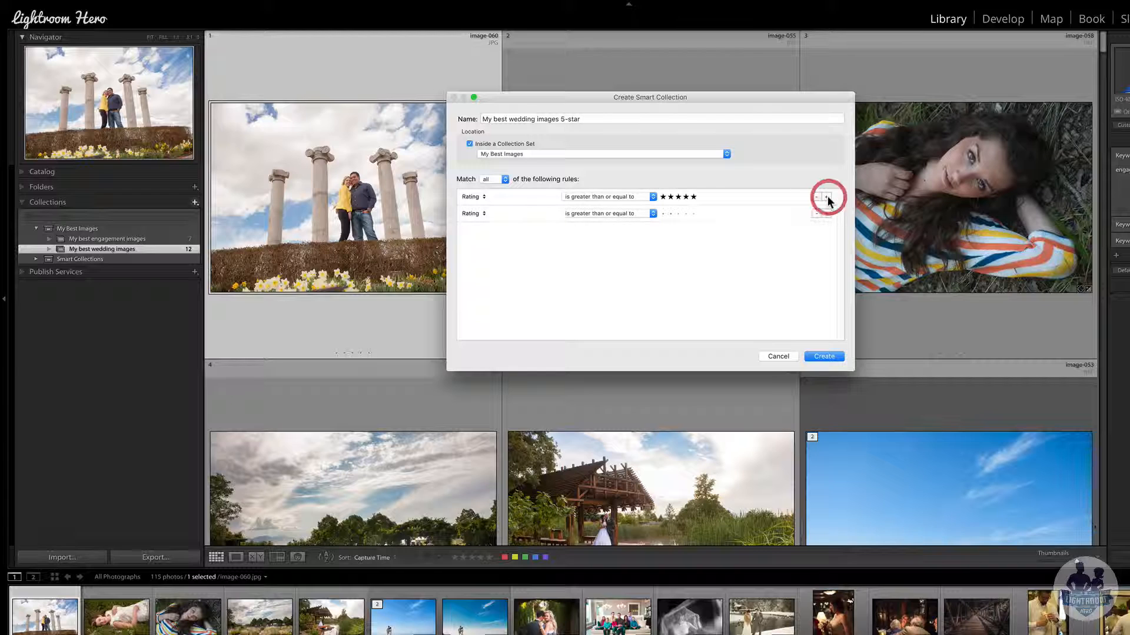
left_click(471, 213)
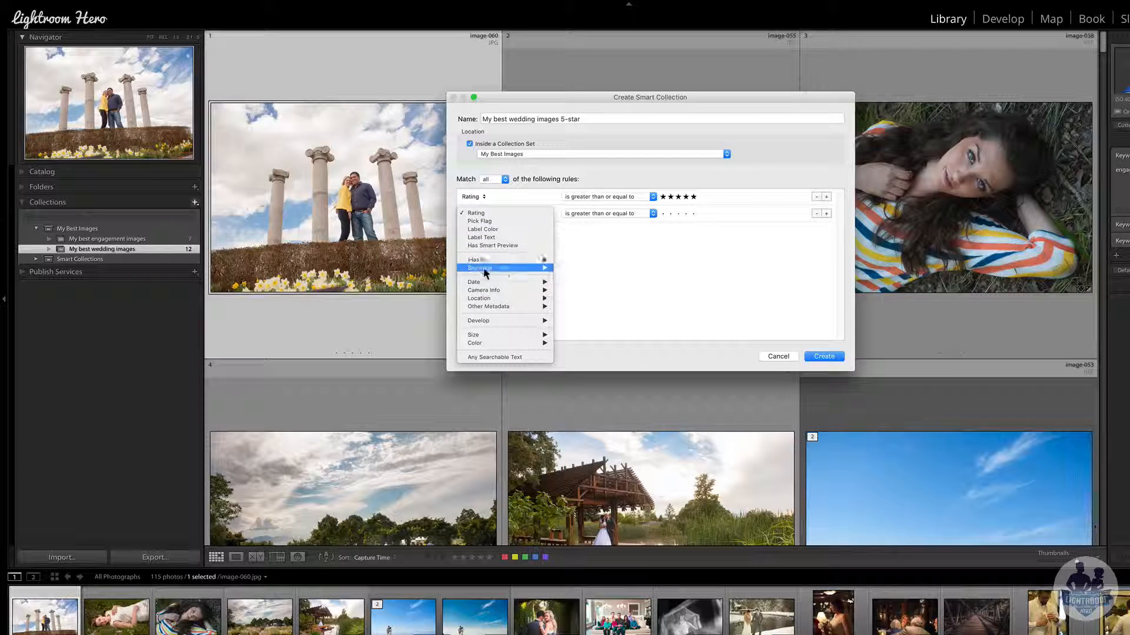
mouse_move(491, 306)
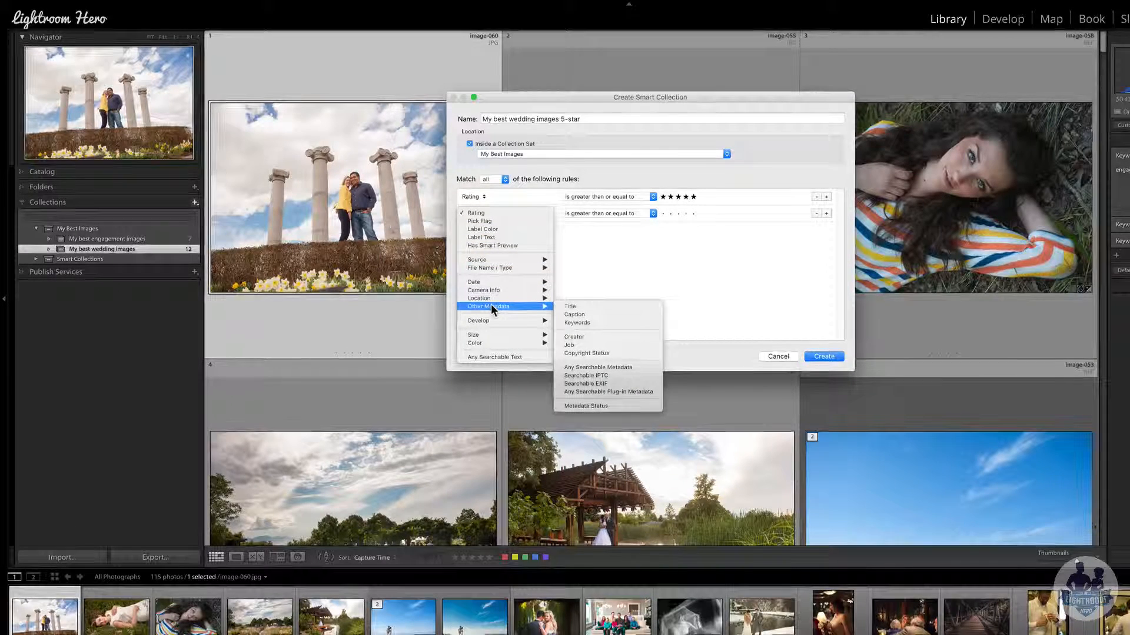
left_click(577, 324)
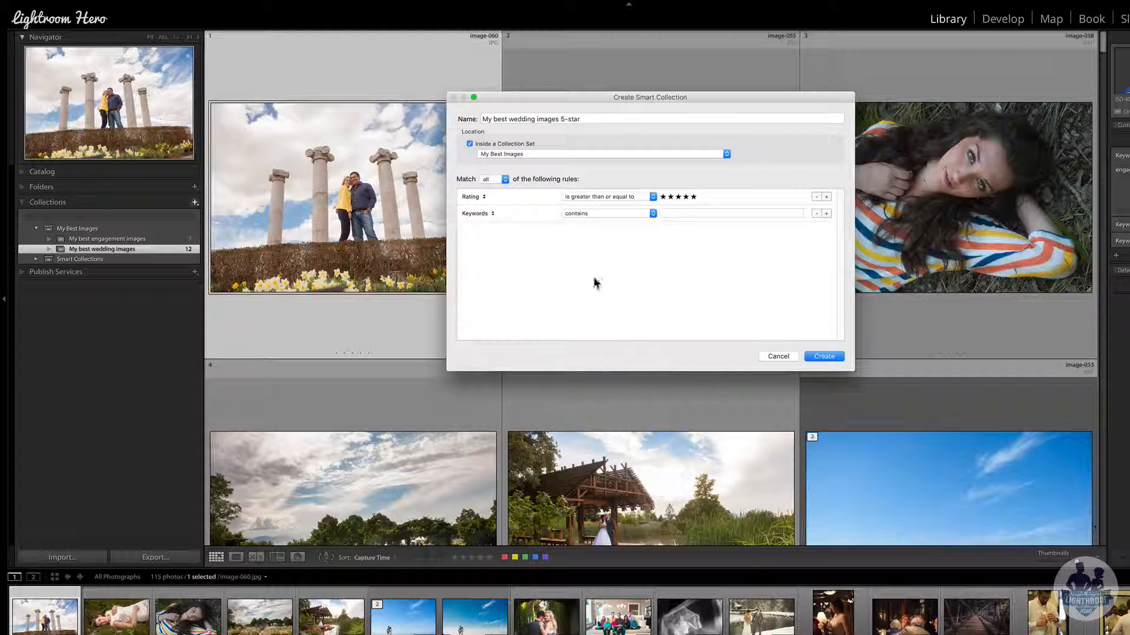
left_click(672, 215)
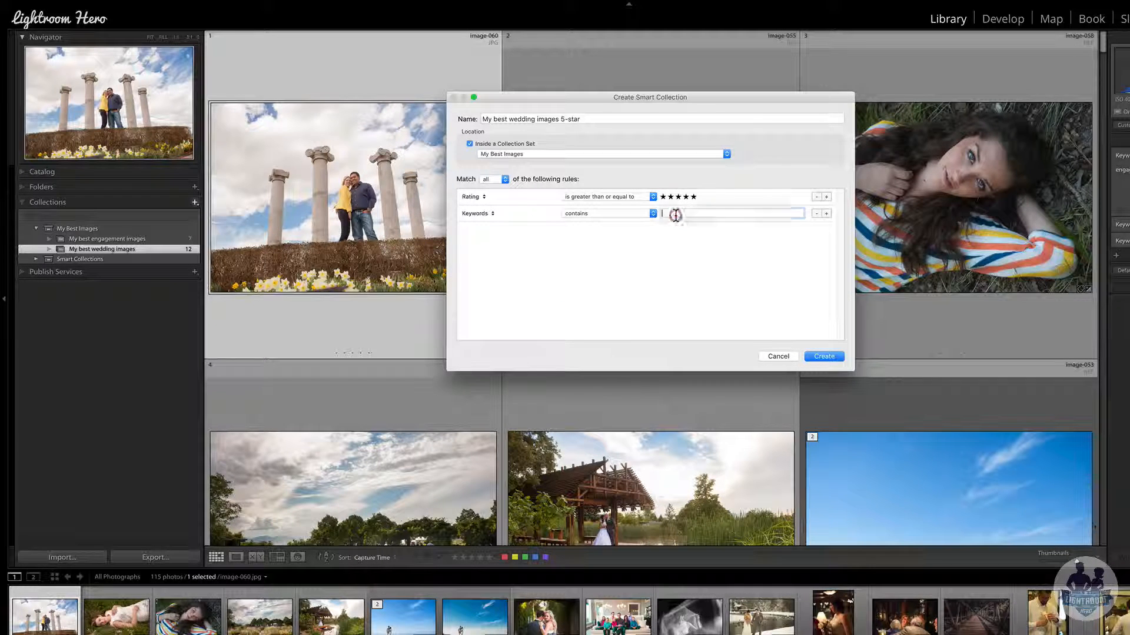
type("wedding")
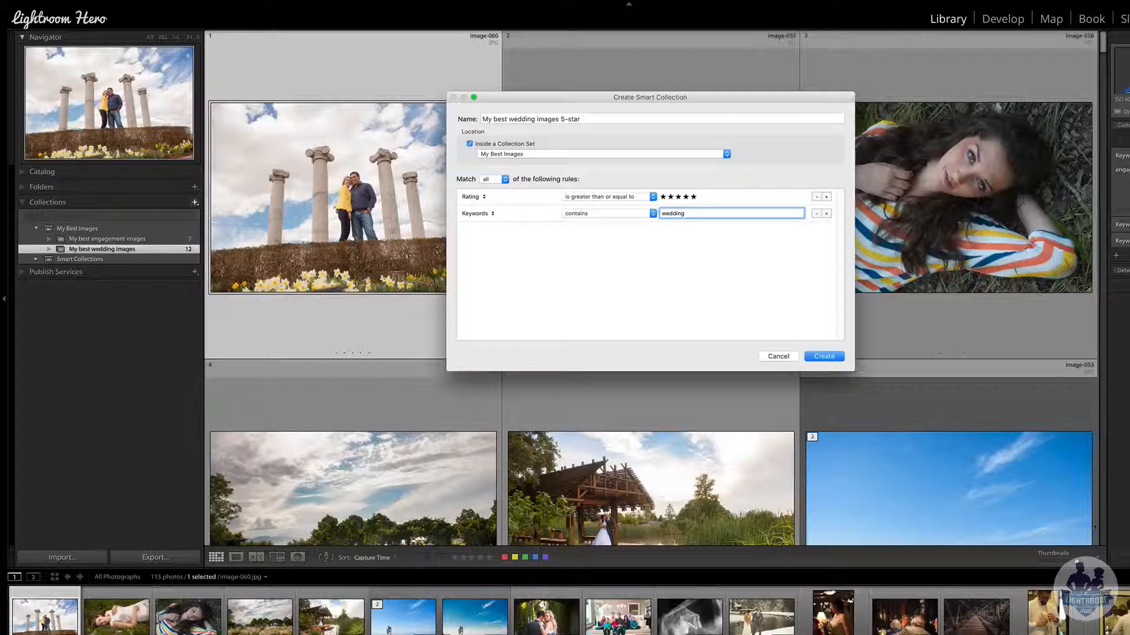
left_click(824, 356)
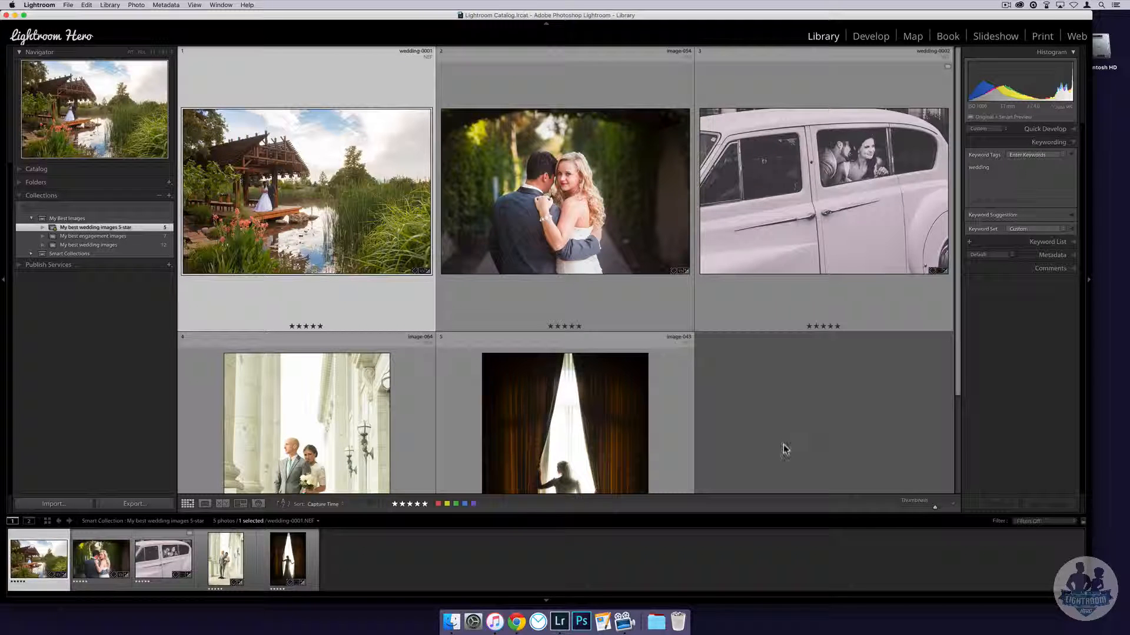
- Set image-054's Quick Develop Treatment to Black & White, then expand the Folders panel
left_click(538, 198)
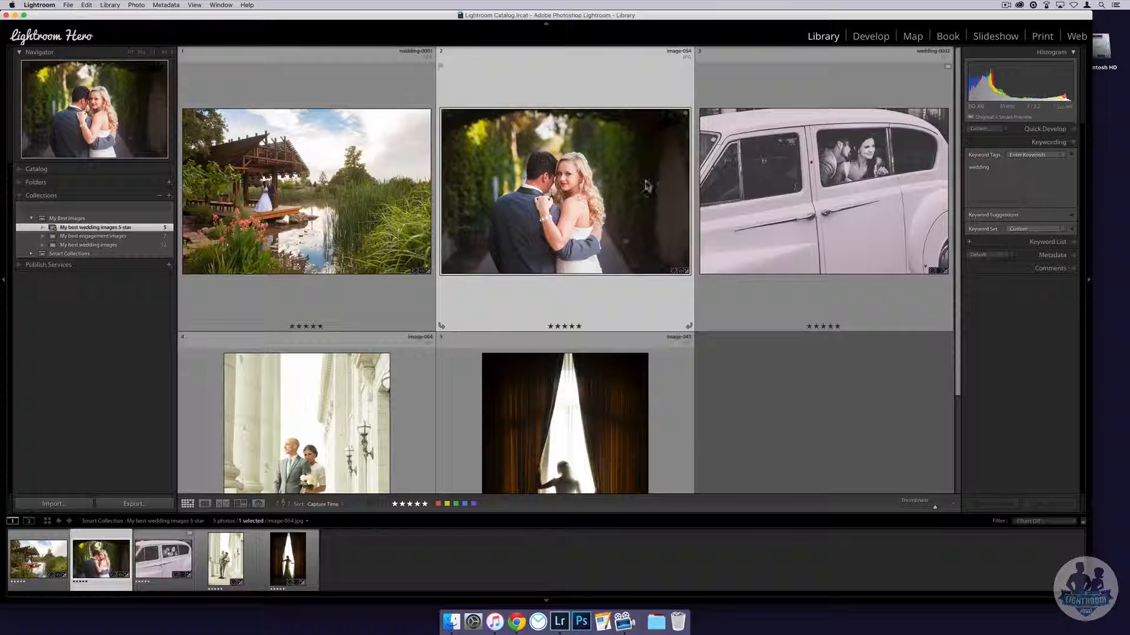
left_click(1035, 129)
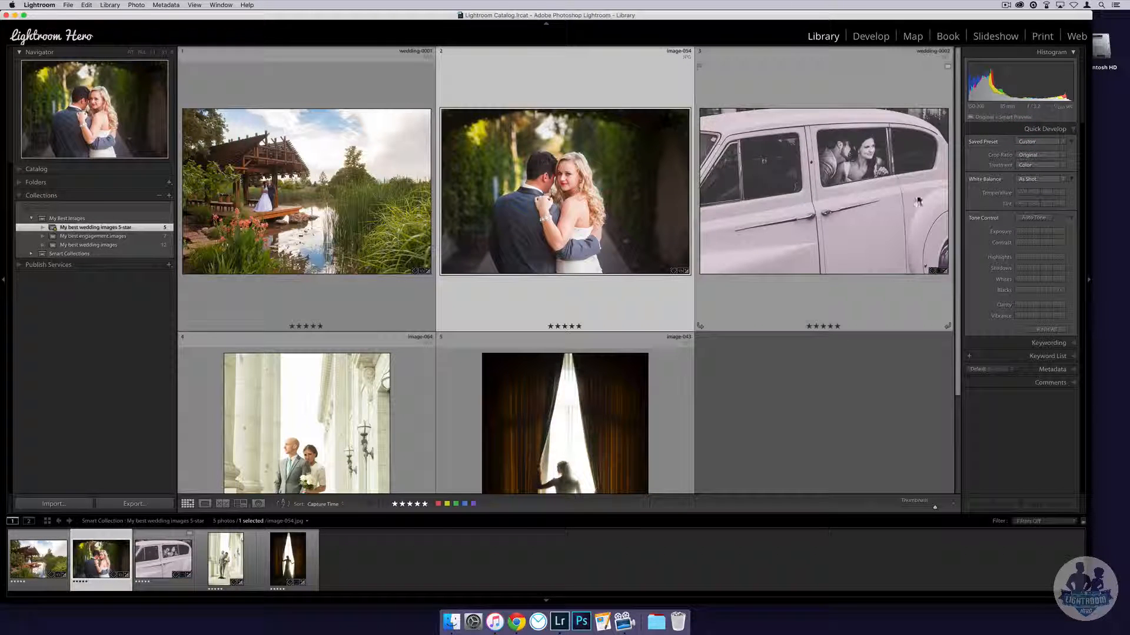
left_click(1036, 179)
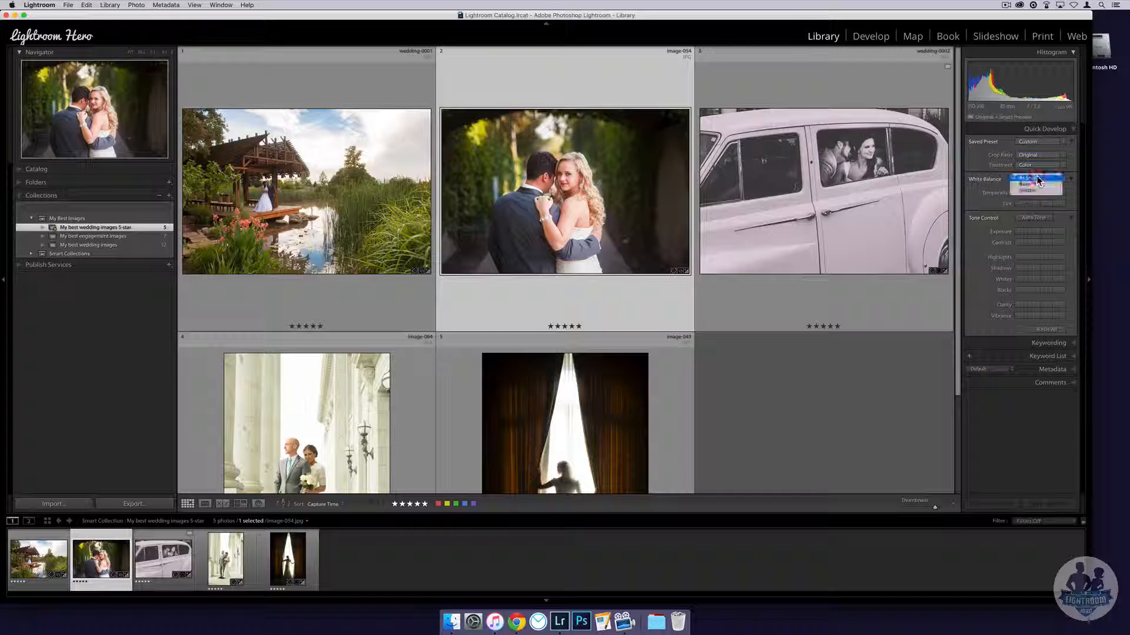
left_click(1025, 165)
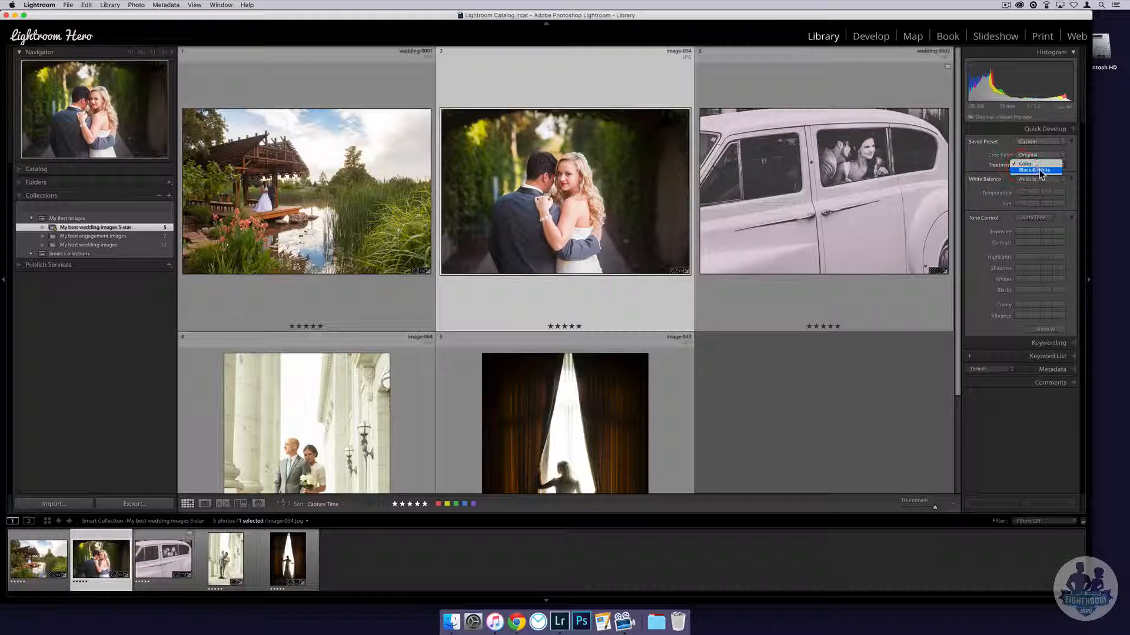
left_click(1030, 170)
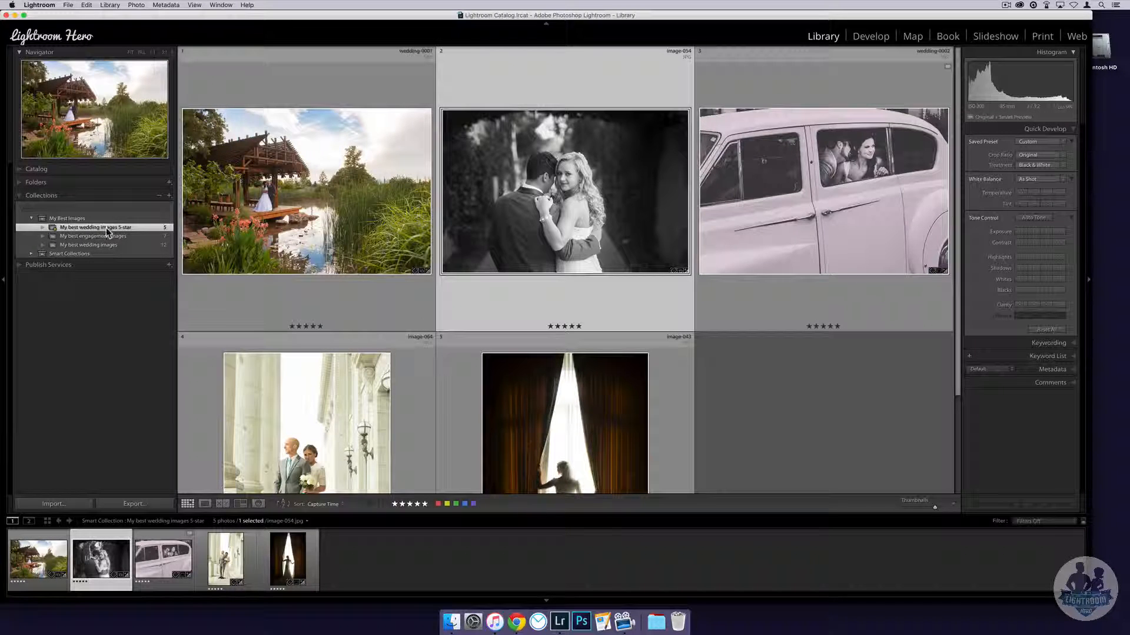
left_click(97, 184)
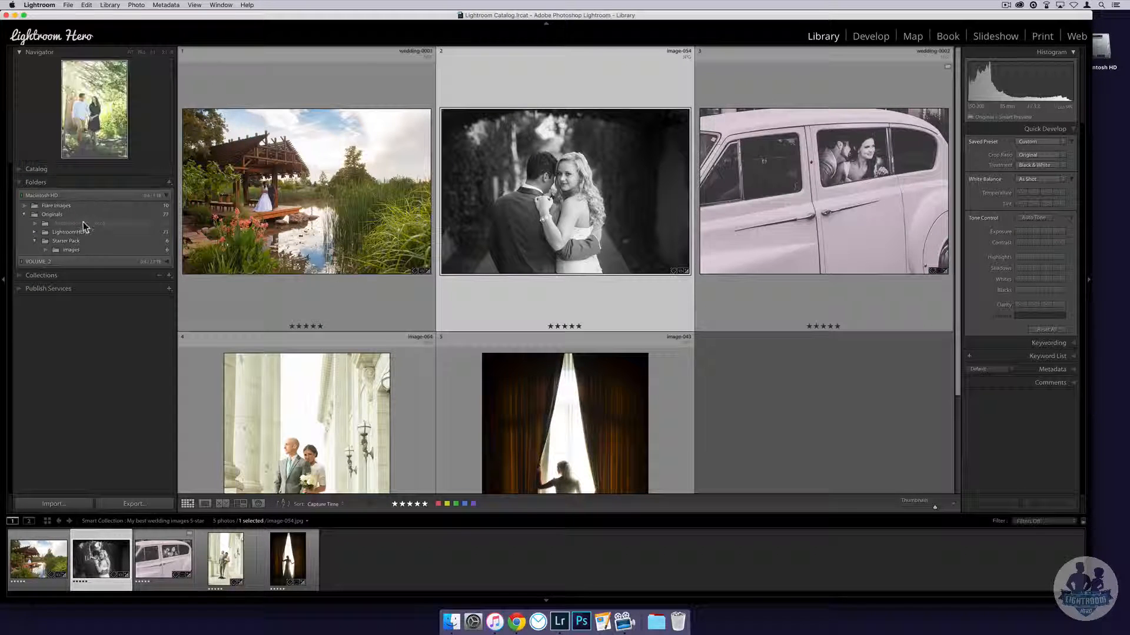
- Browse the LightroomHERO folder, then open the My best engagement images collection (7 photos)
left_click(82, 234)
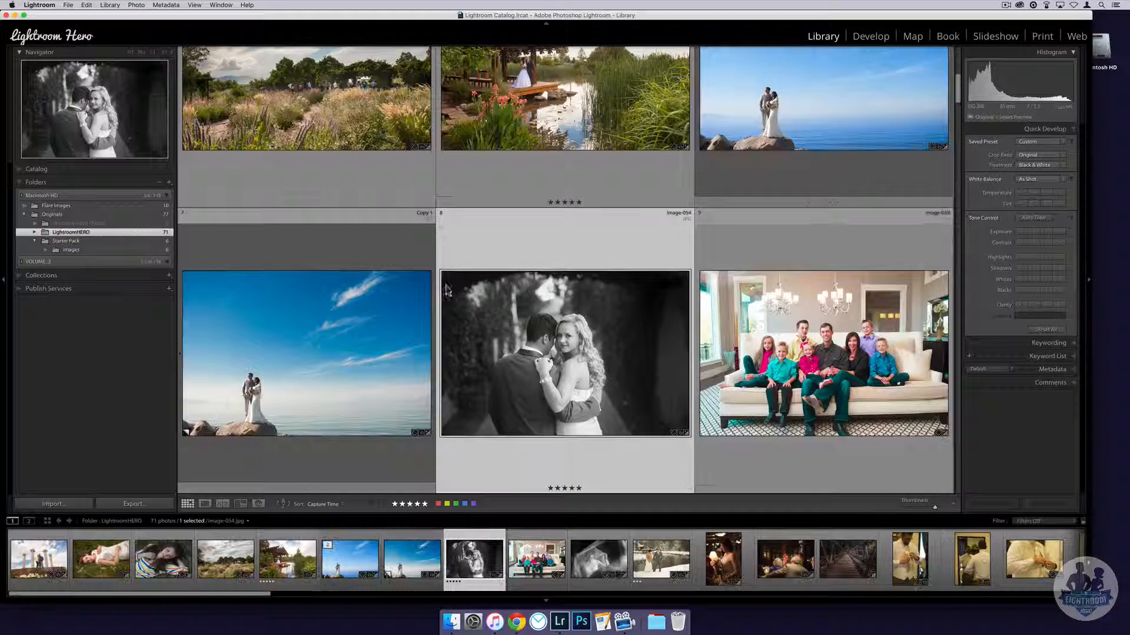
left_click(401, 352)
left_click(593, 361)
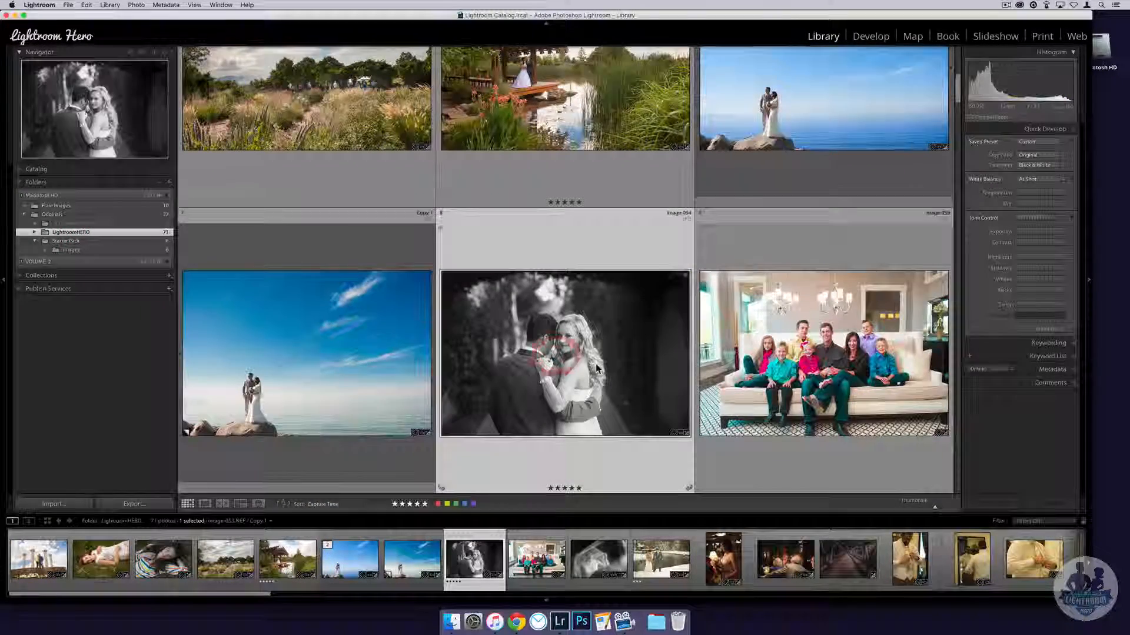
scroll(592, 350, "down", 2)
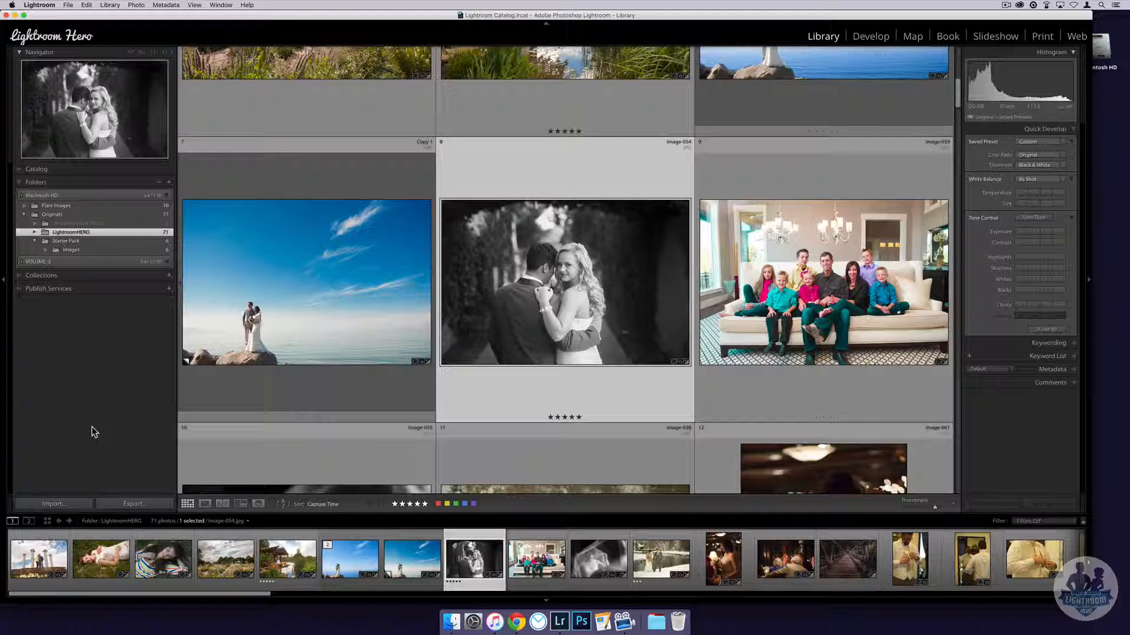
left_click(115, 275)
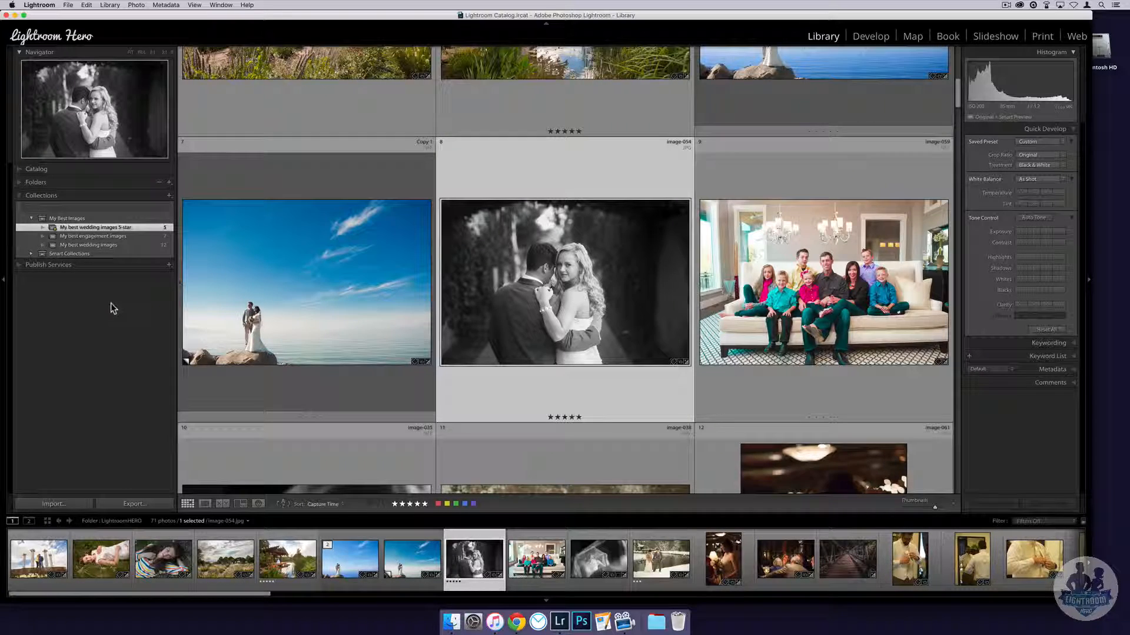
left_click(103, 237)
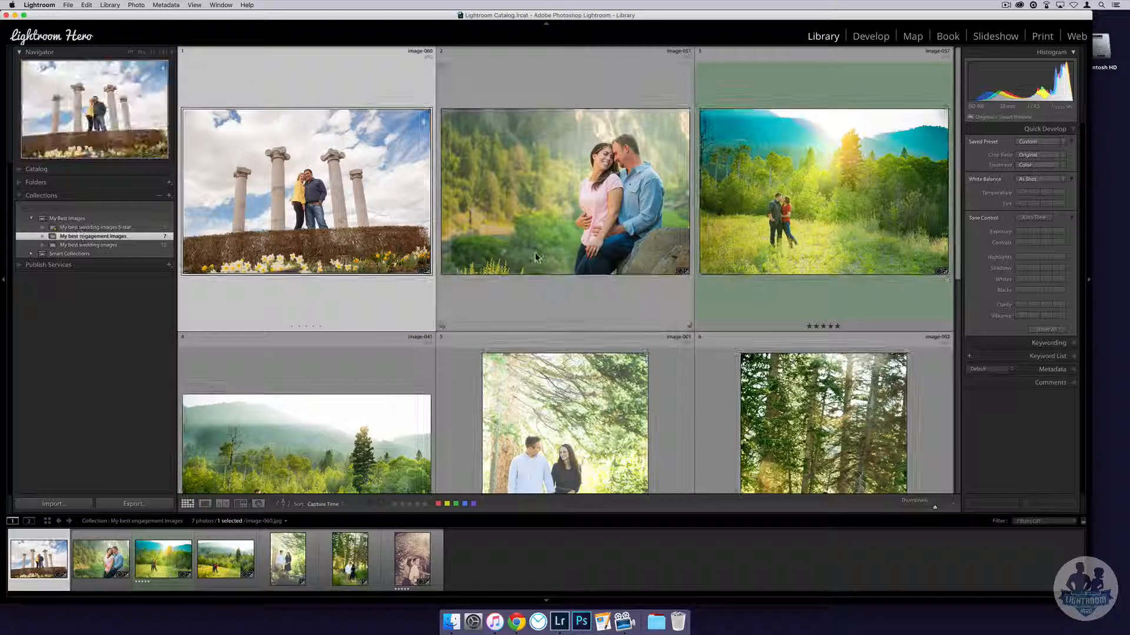
- Custom-order the engagement photos: image-057 first, image-060 after image-001, image-002 second
left_click(624, 262)
left_click_drag(746, 247, 442, 206)
left_click_drag(554, 424, 569, 439)
left_click_drag(780, 423, 469, 224)
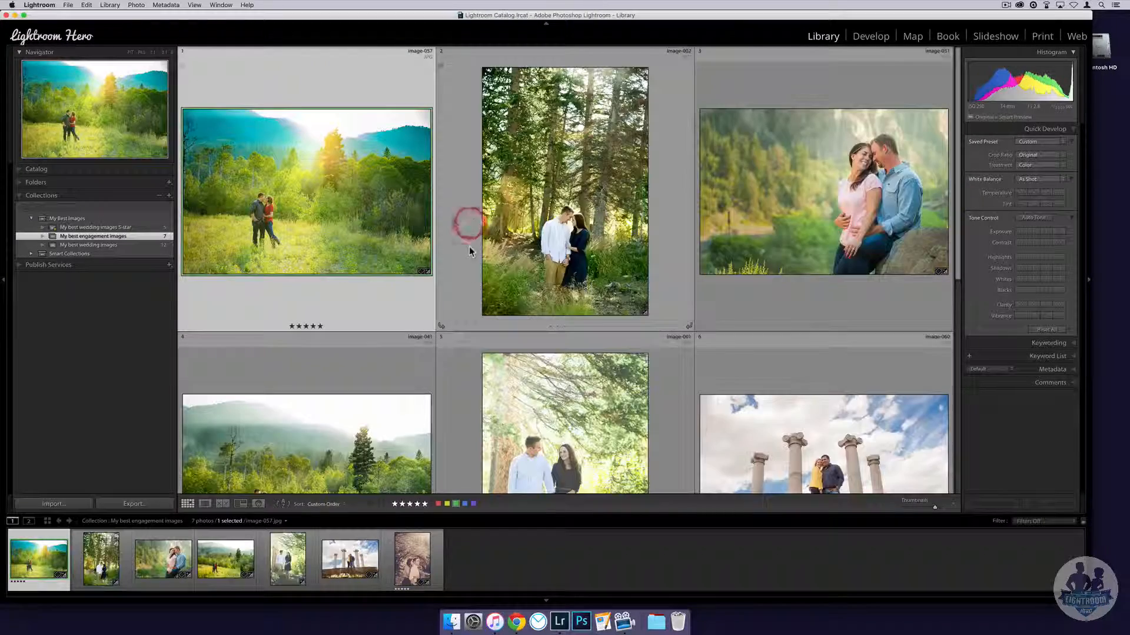
- In the 5-star wedding smart collection, try dragging image-054 to first place
left_click(131, 228)
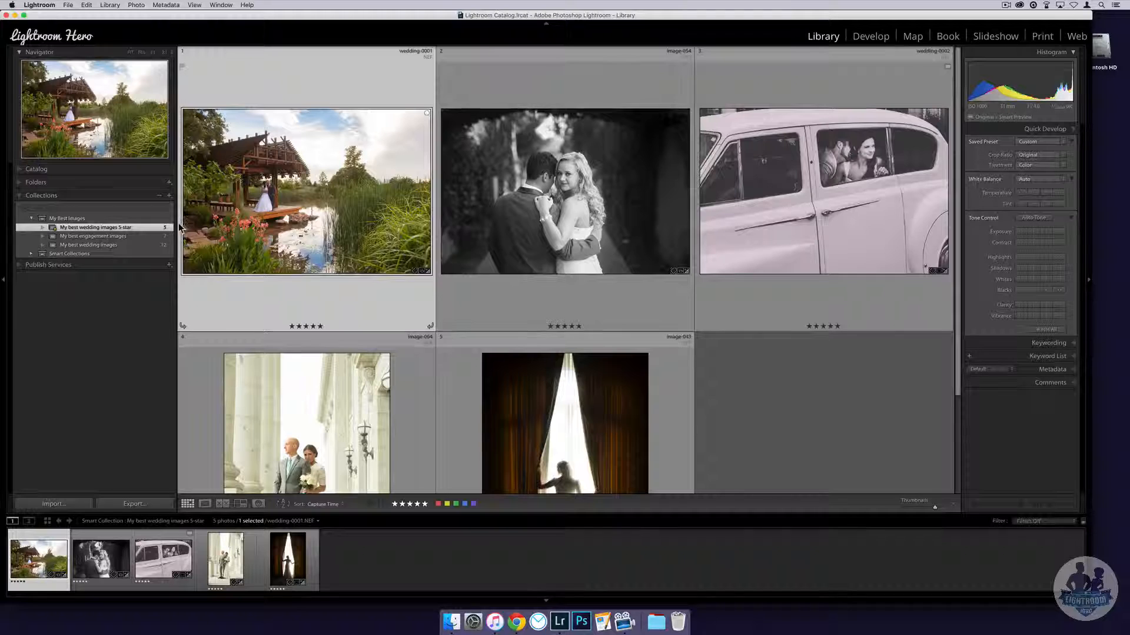
left_click(567, 222)
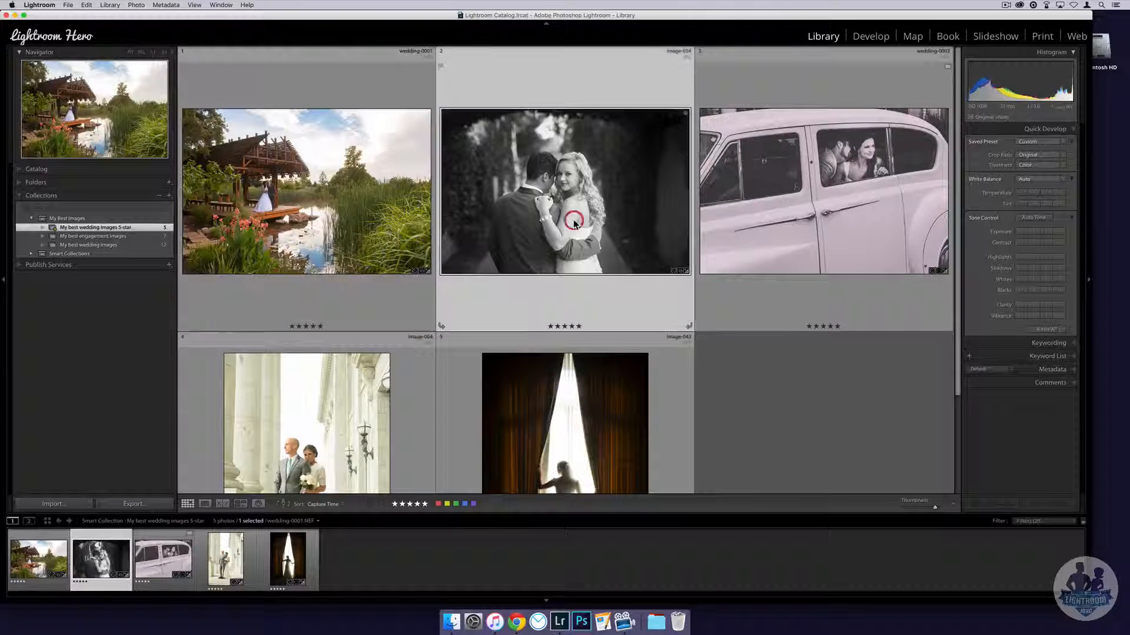
left_click_drag(248, 196, 251, 201)
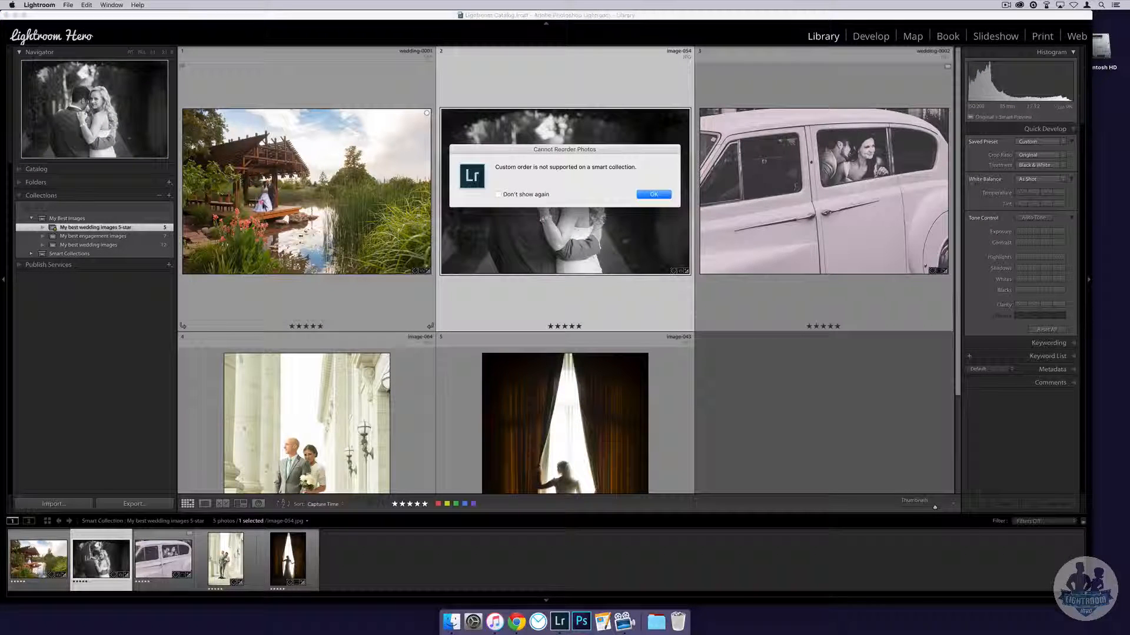
- Dismiss the warning, rate image-054 four stars, and select all four remaining 5-star photos
left_click(647, 193)
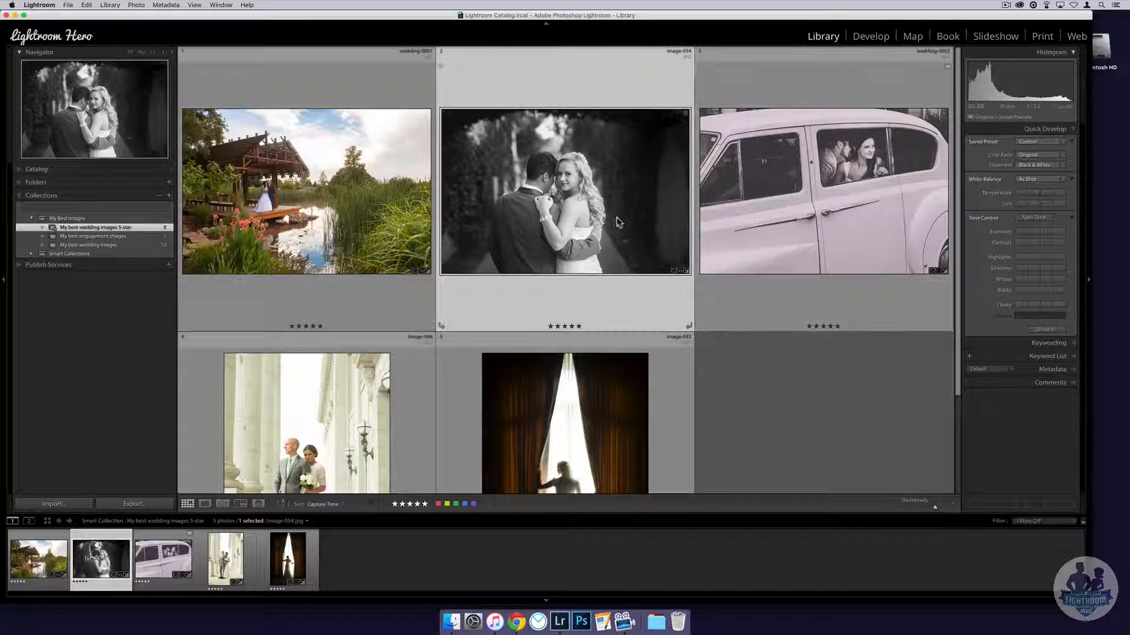
left_click(572, 326)
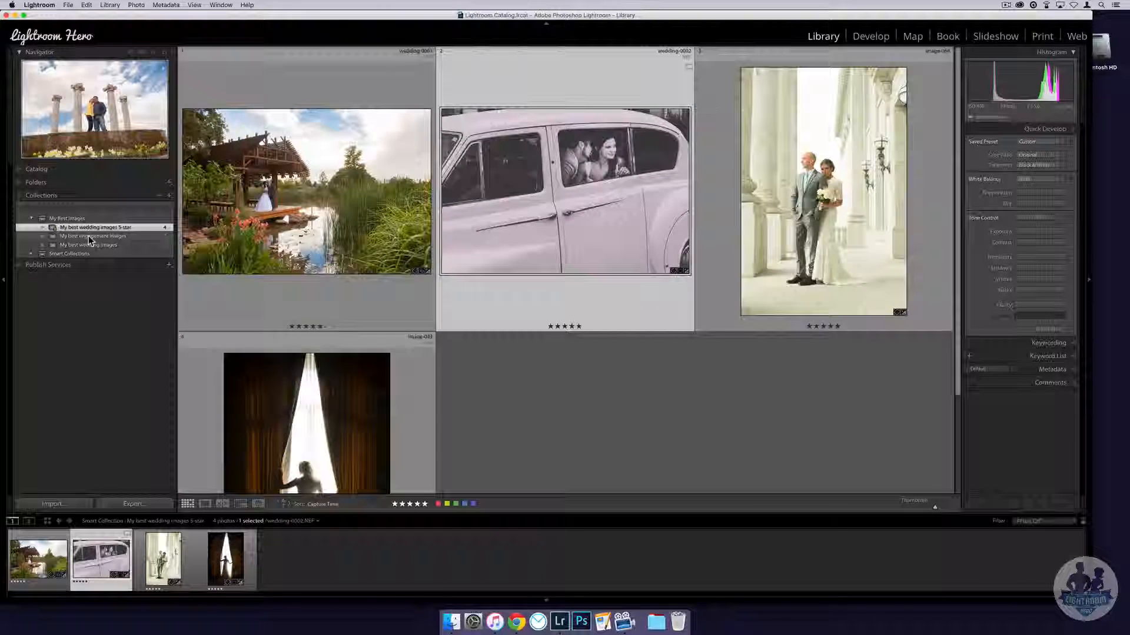
left_click(88, 236)
left_click(97, 229)
left_click(266, 236)
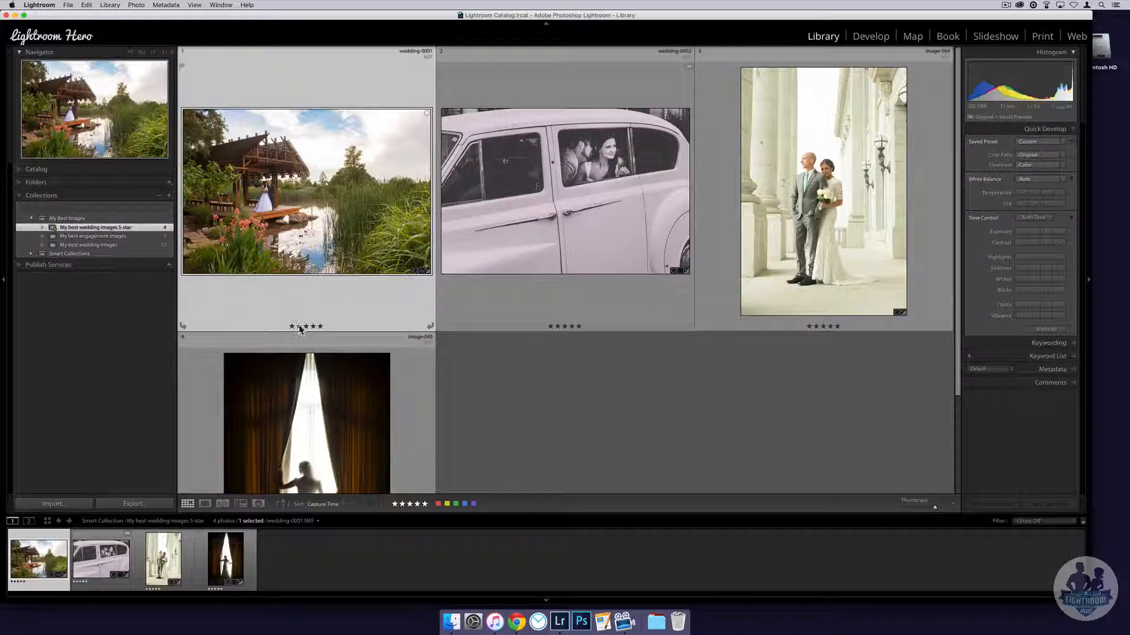
key("super+a")
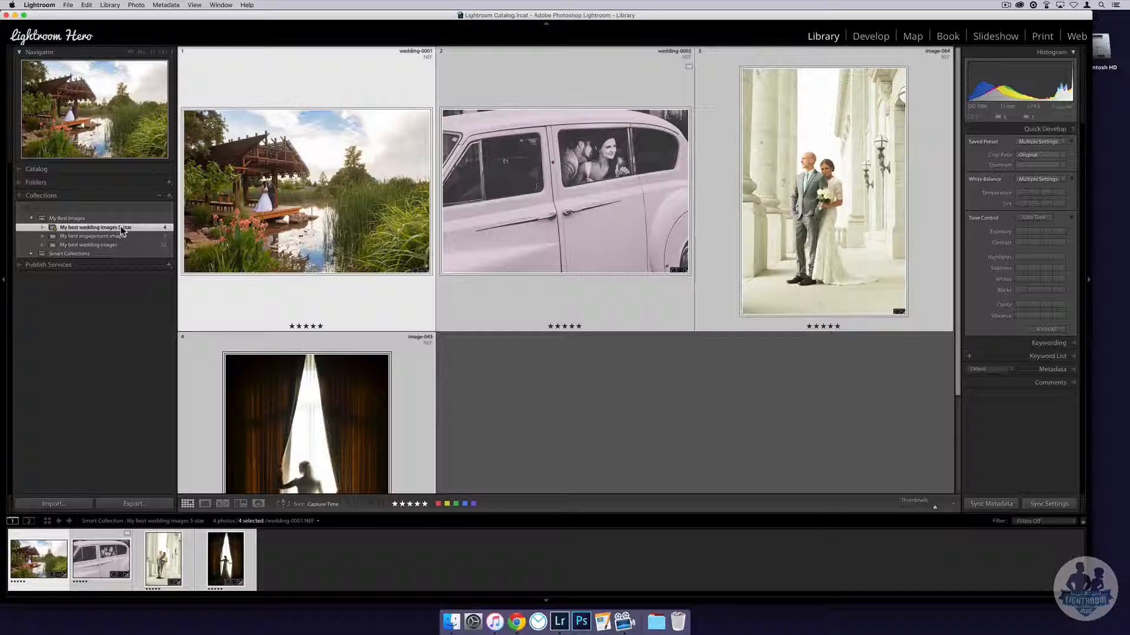
- Create regular collection 'Wedding images 5-stars' in My Best Images from the four selected photos
left_click(169, 195)
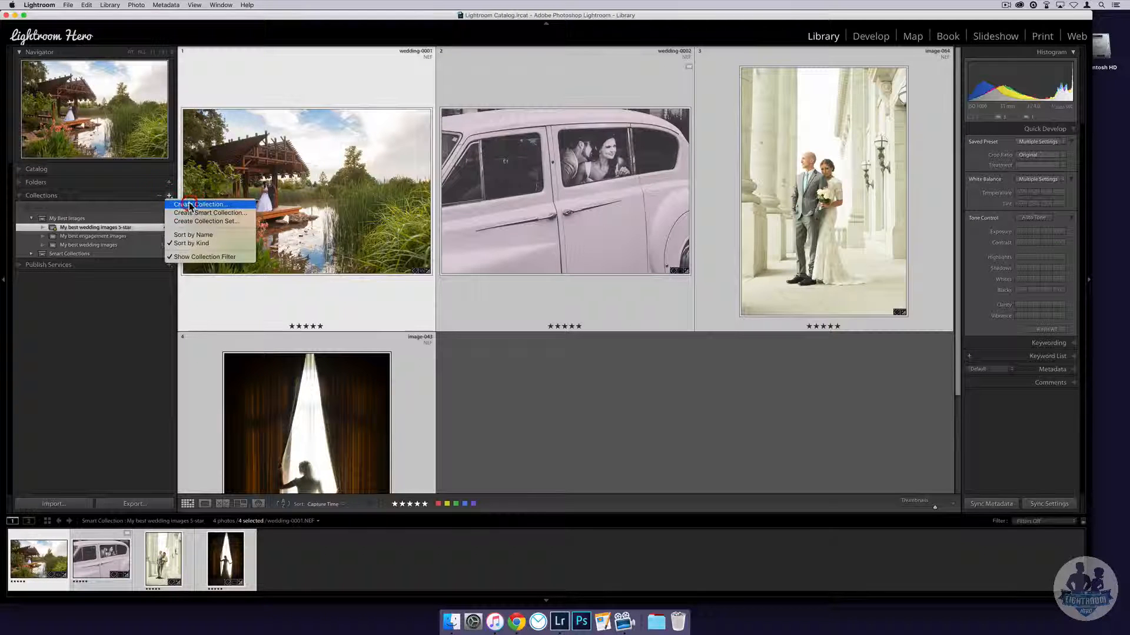
left_click(189, 206)
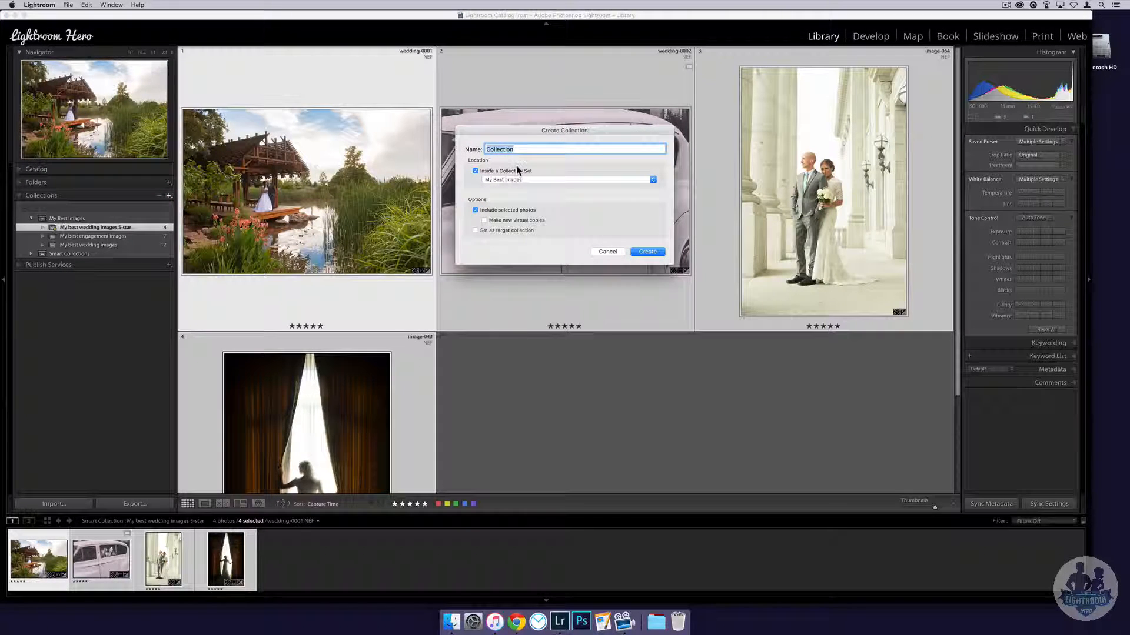
key("BackSpace")
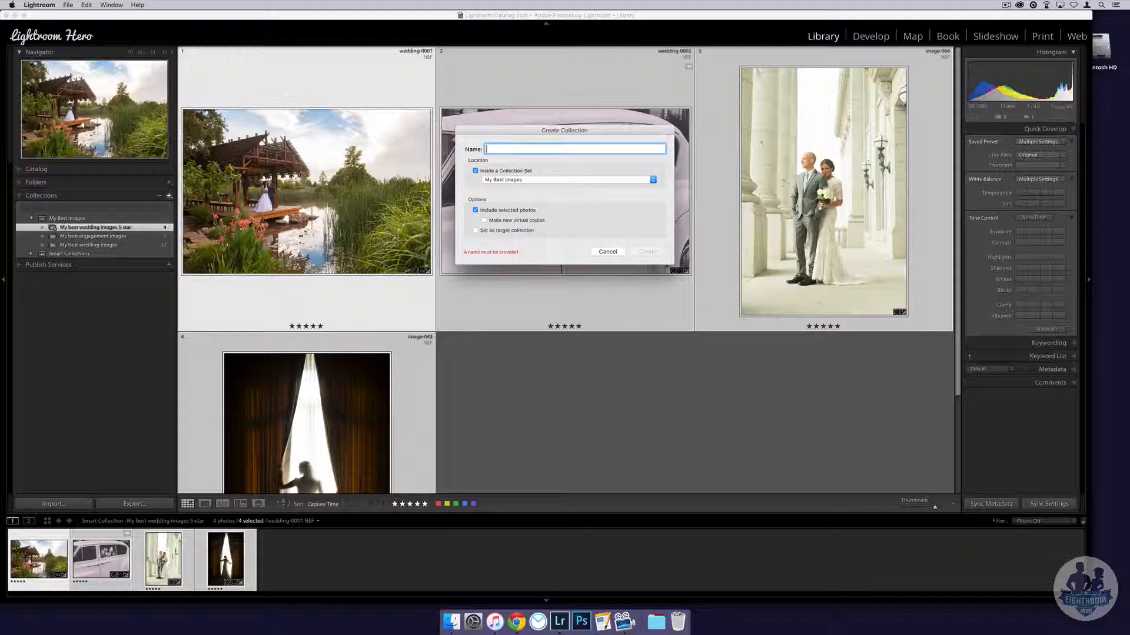
type("Wedding images 5")
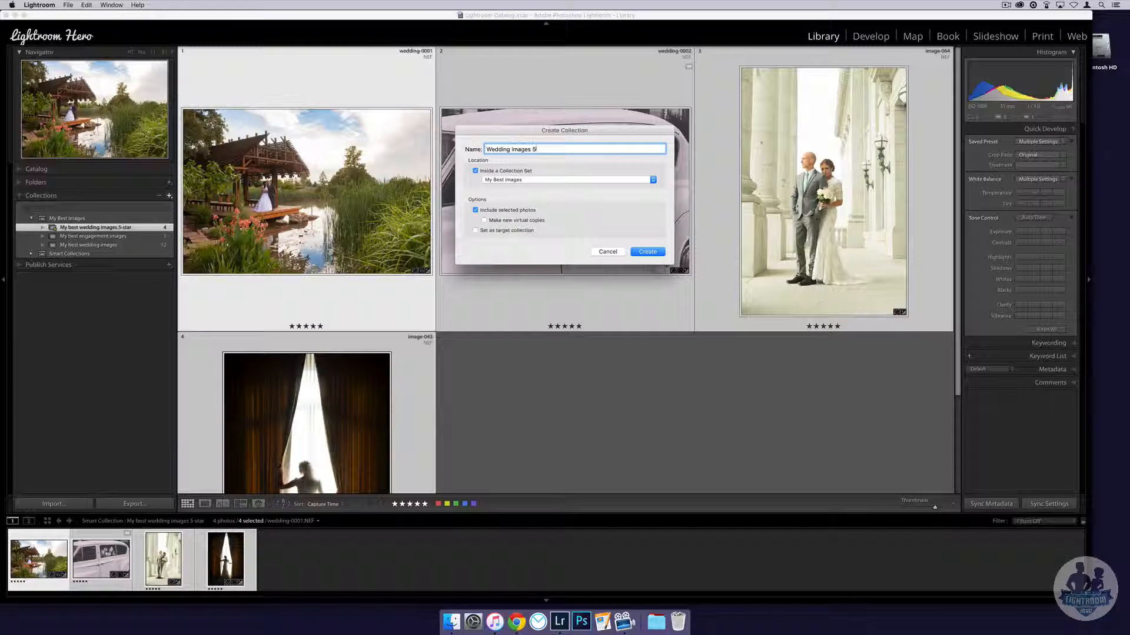
type("-stars")
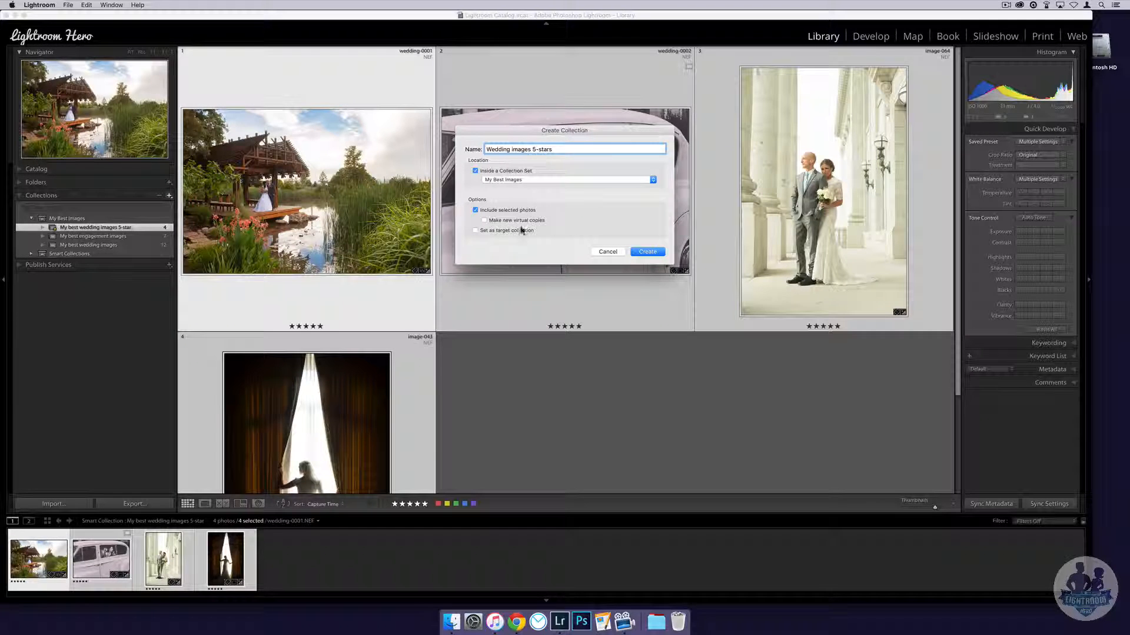
left_click(661, 252)
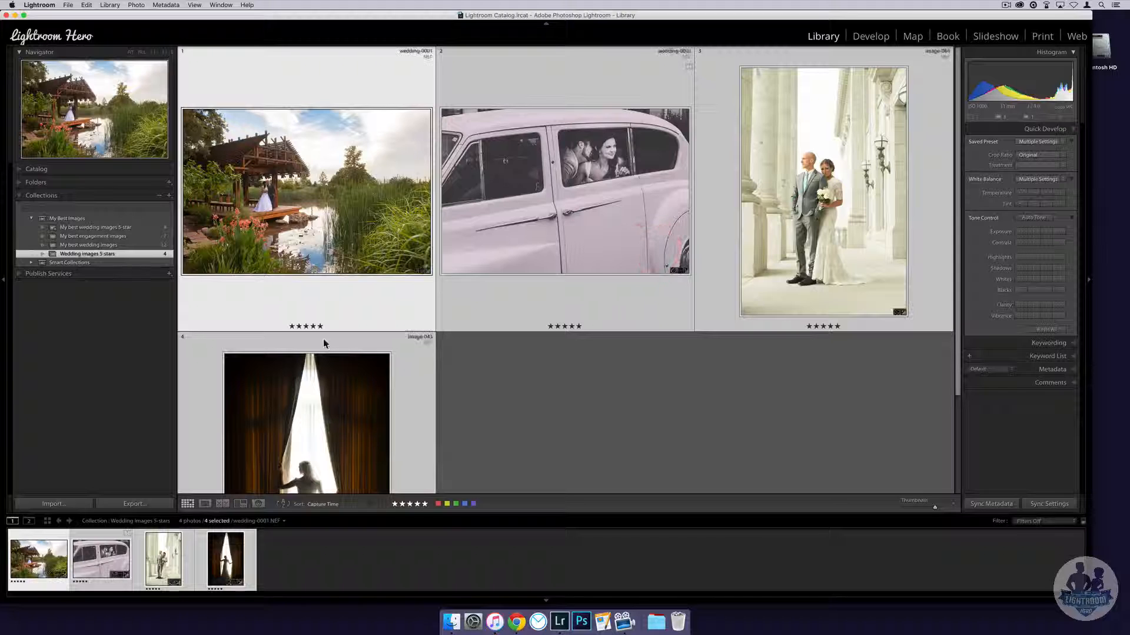
left_click(537, 421)
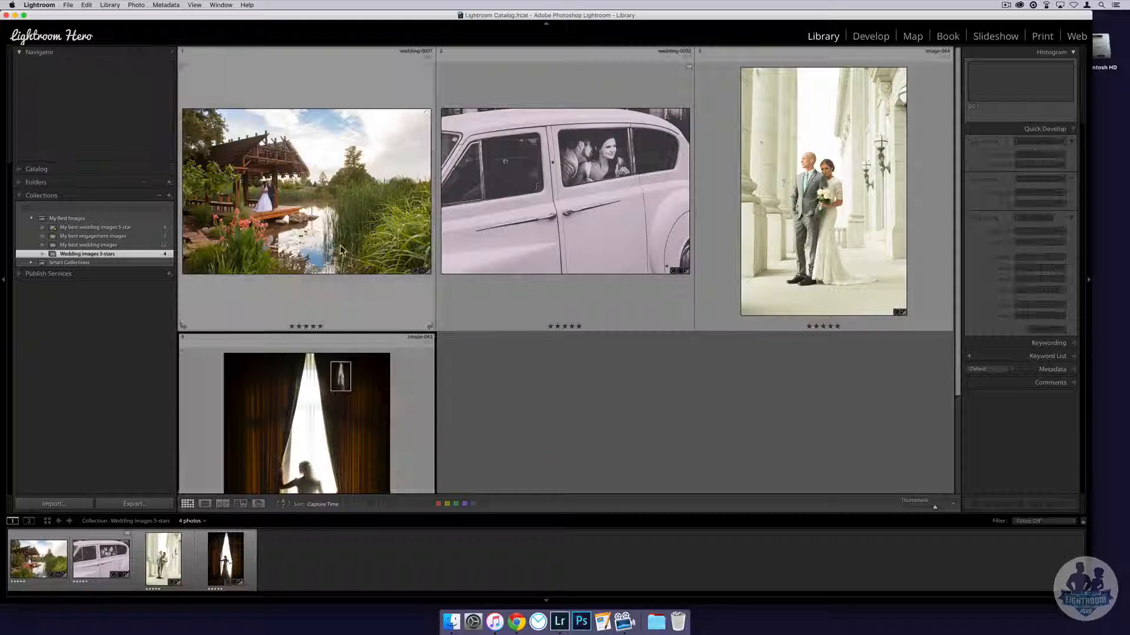
- Drag image-043 ahead of wedding-0001 to the front of the custom order
left_click_drag(341, 250, 426, 171)
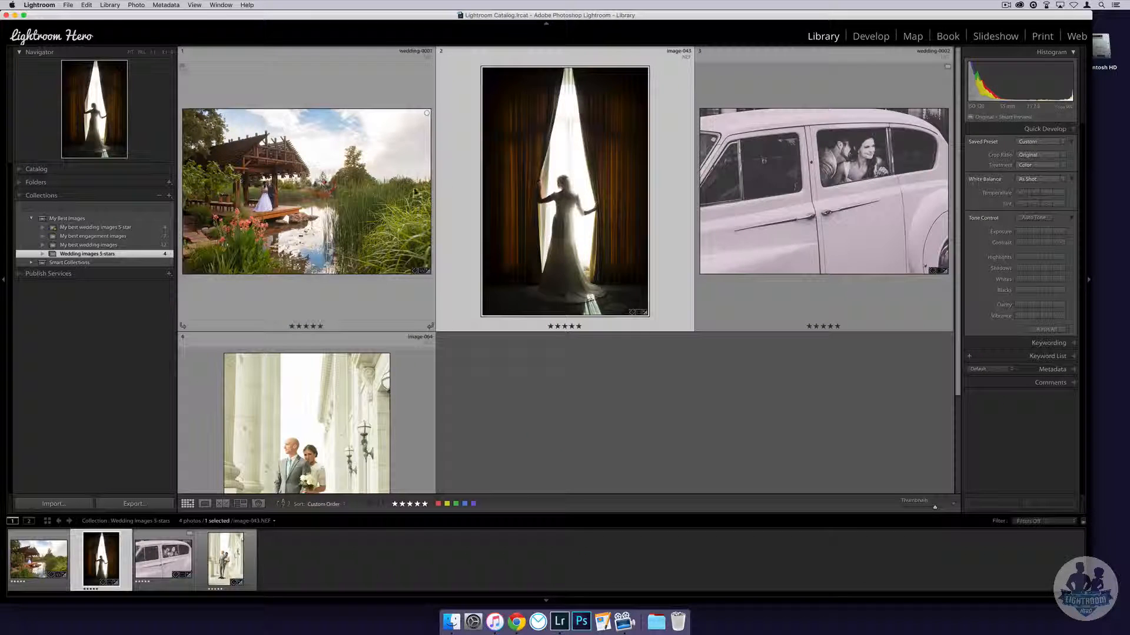
left_click_drag(511, 194, 248, 207)
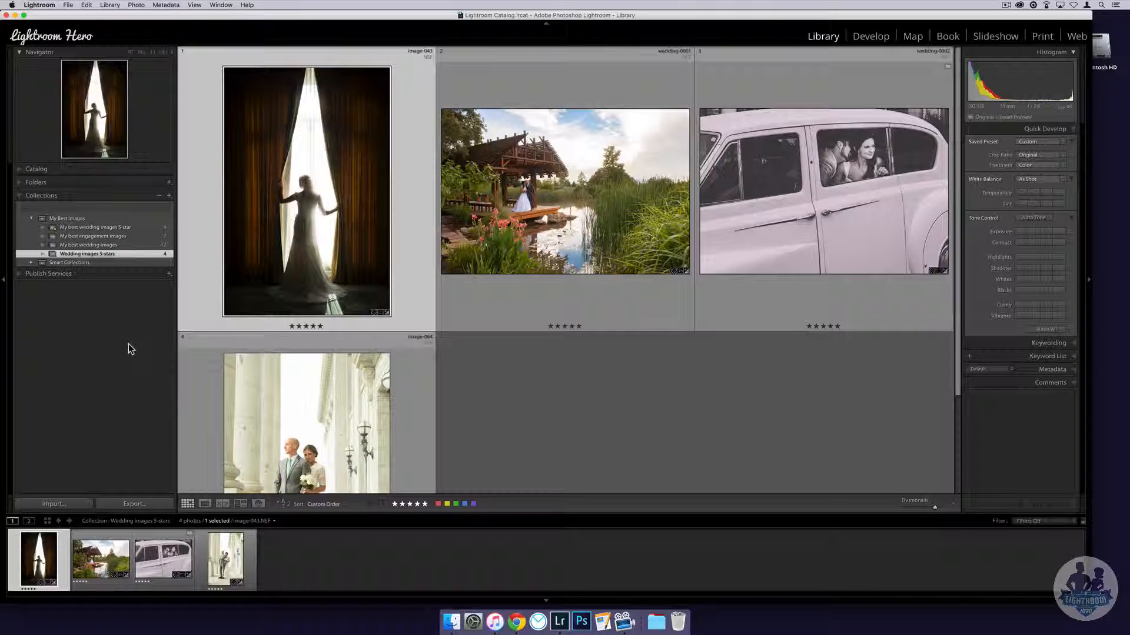